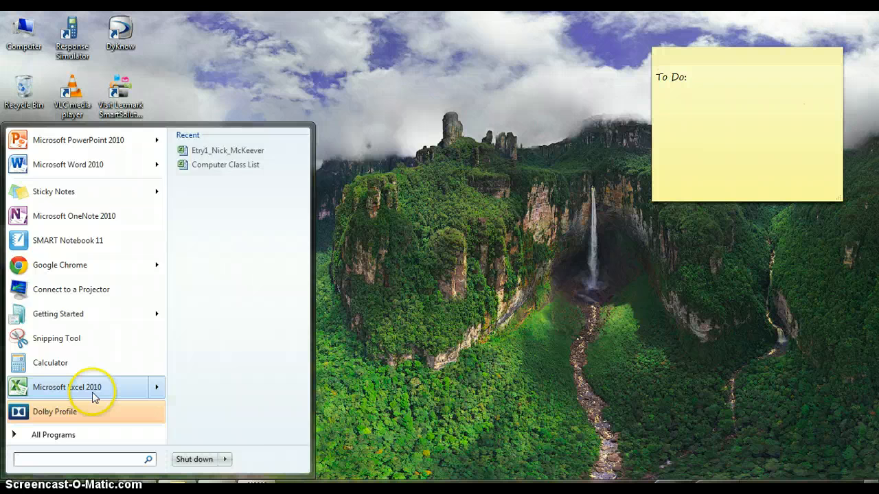
Find and launch Microsoft Excel 2010
type("excel")
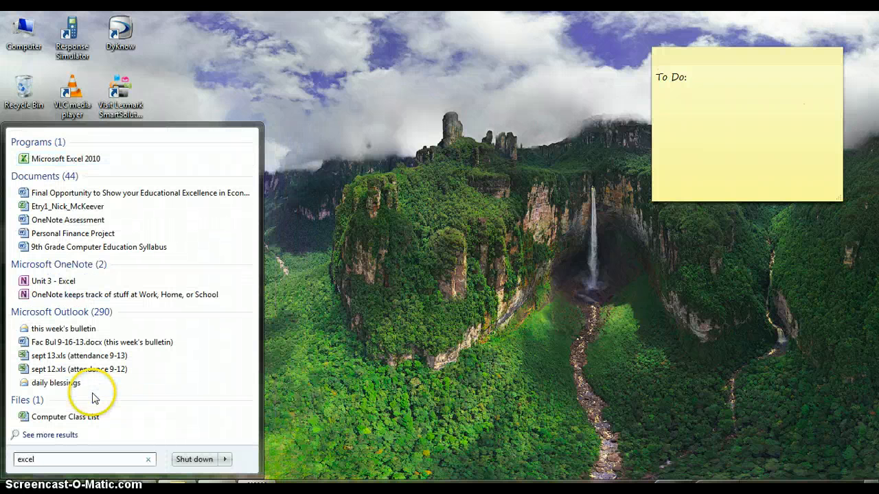
left_click(47, 158)
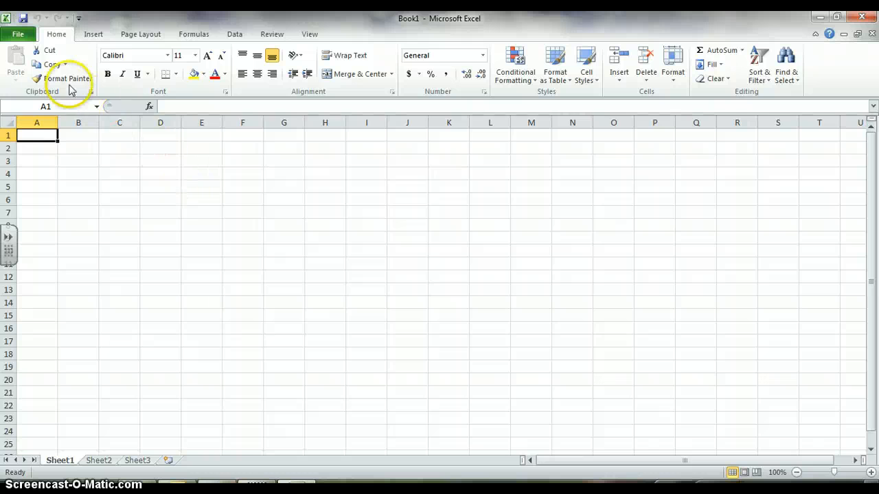
Save the workbook in the Computer Education folder as Etry1_ followed by the author's first and last name, replacing the existing file
left_click(8, 35)
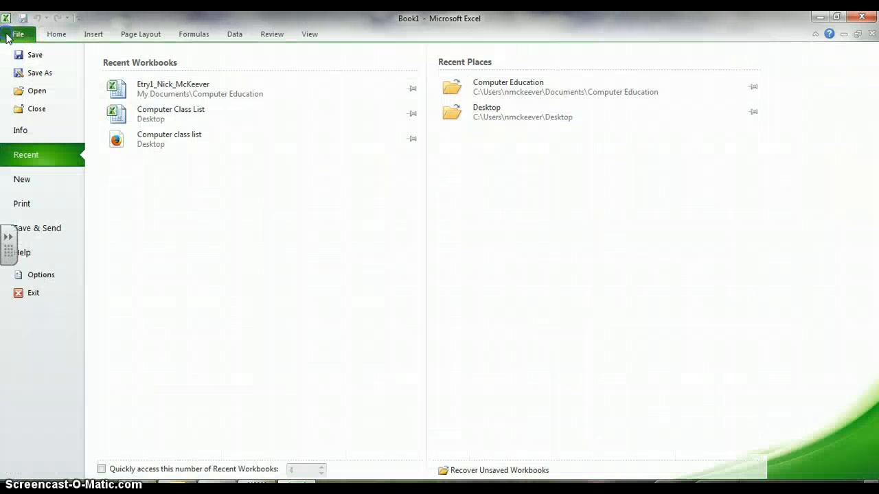
left_click(32, 81)
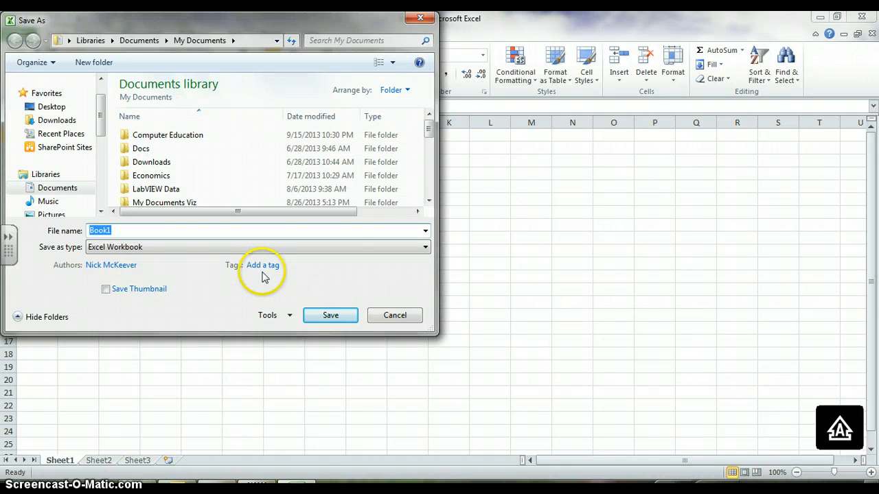
type("Etr")
type("a")
type("1_")
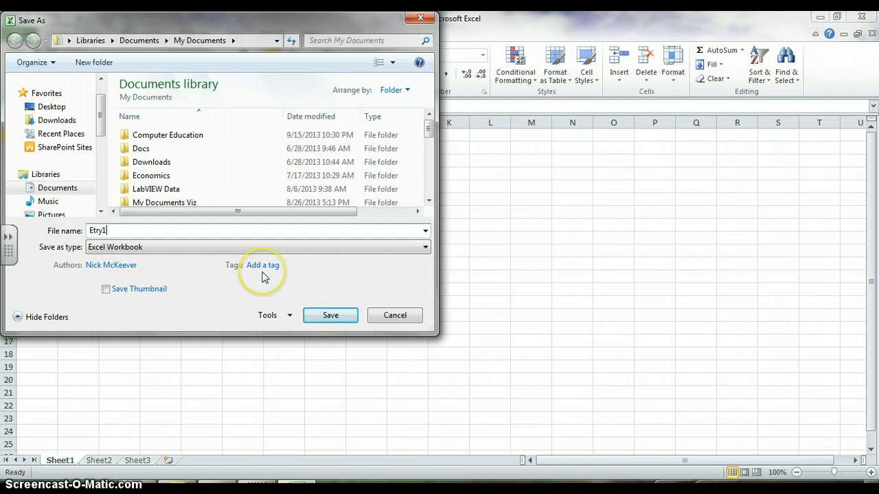
type("Nick")
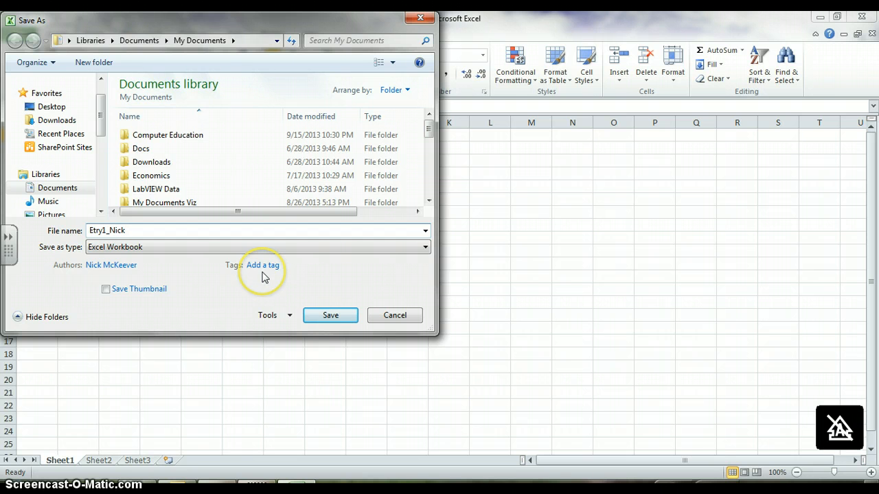
type("_McKeever")
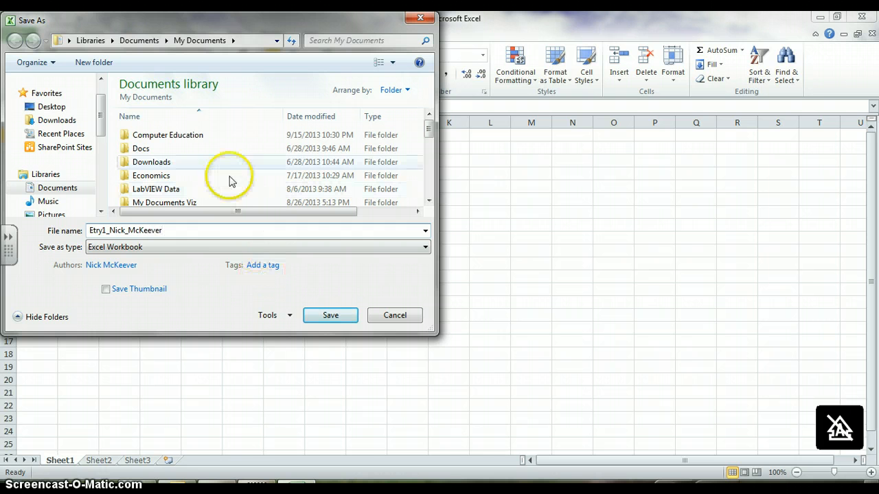
double_click(221, 141)
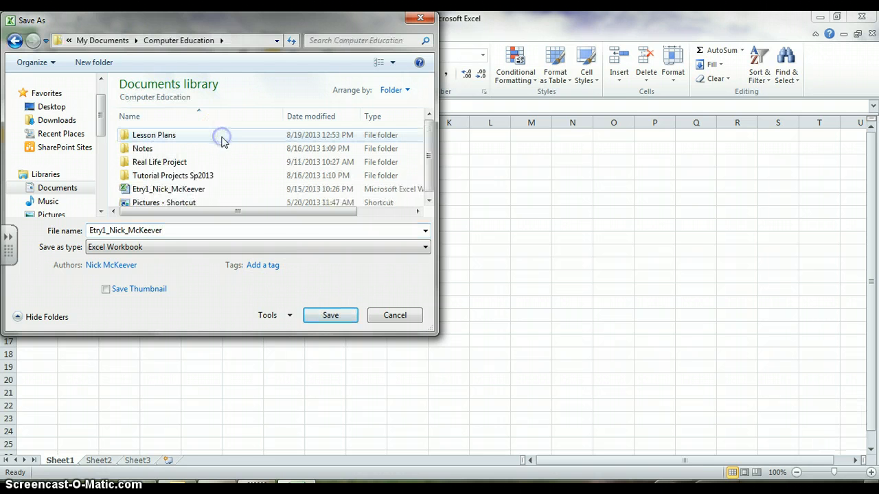
left_click(330, 312)
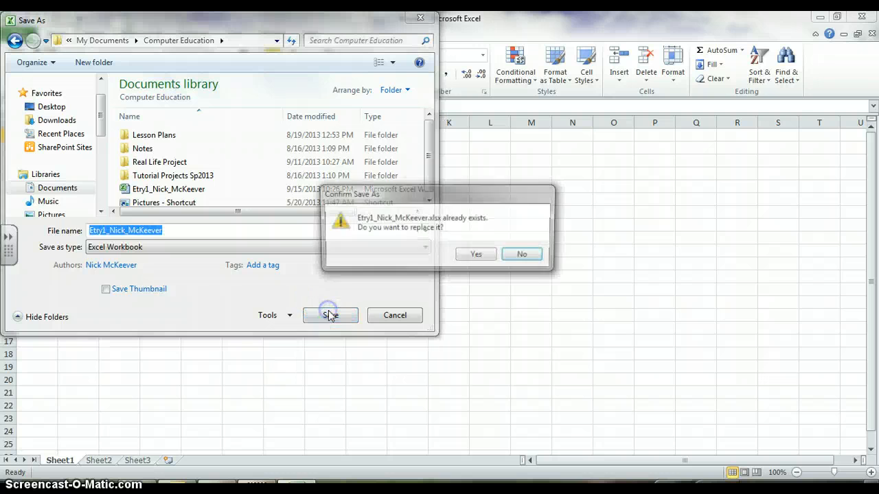
left_click(477, 256)
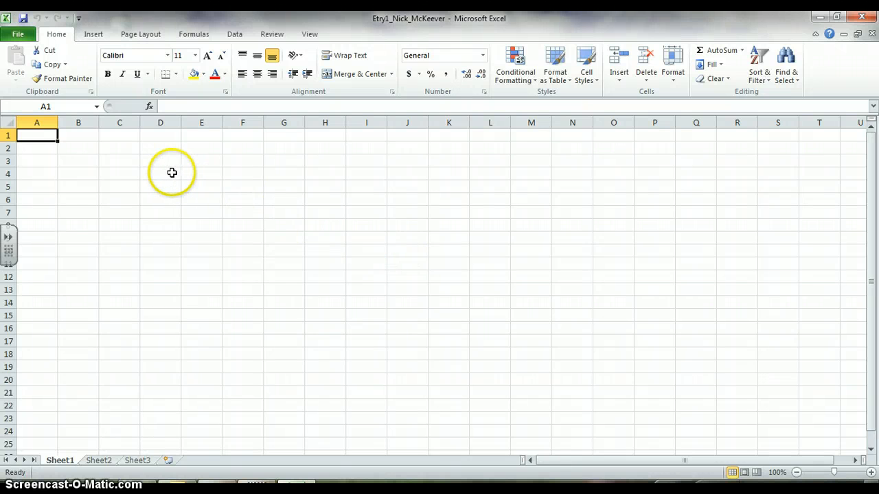
left_click(85, 164)
left_click(150, 195)
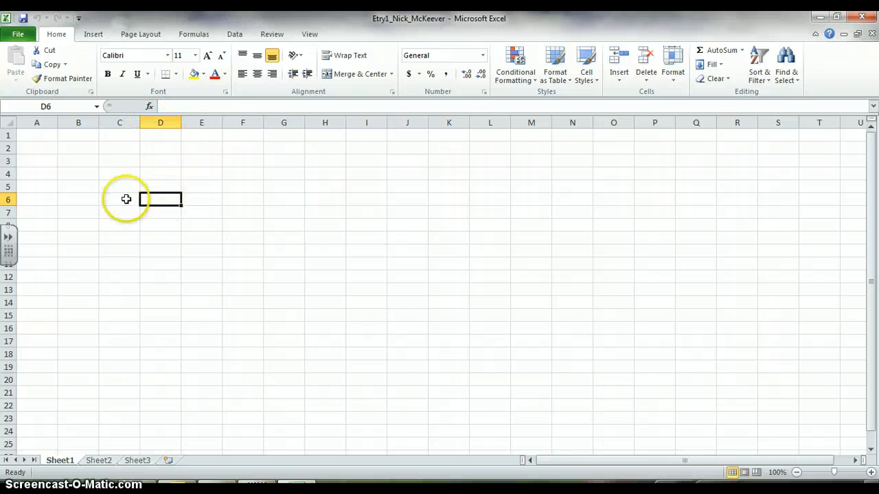
left_click(169, 202)
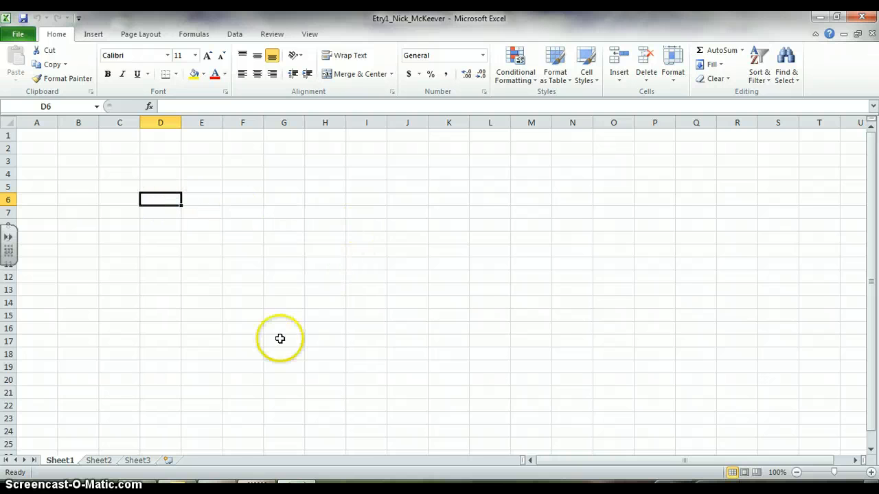
left_click(106, 463)
left_click(145, 460)
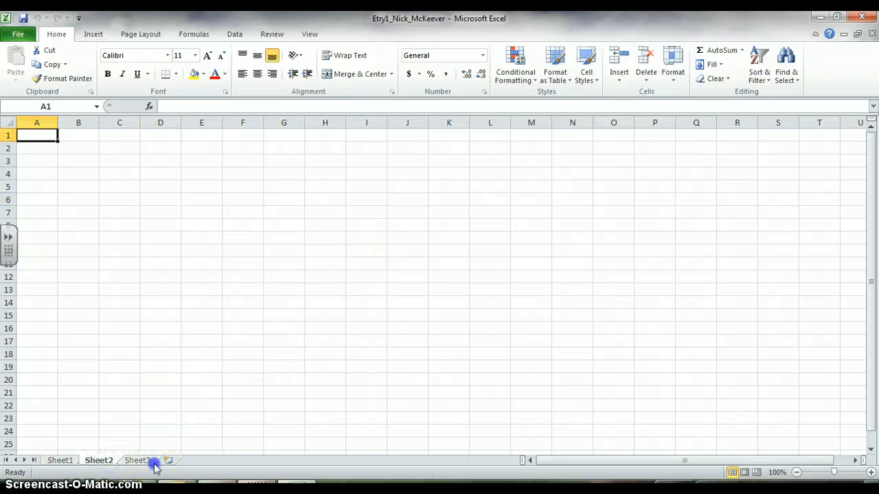
left_click(55, 457)
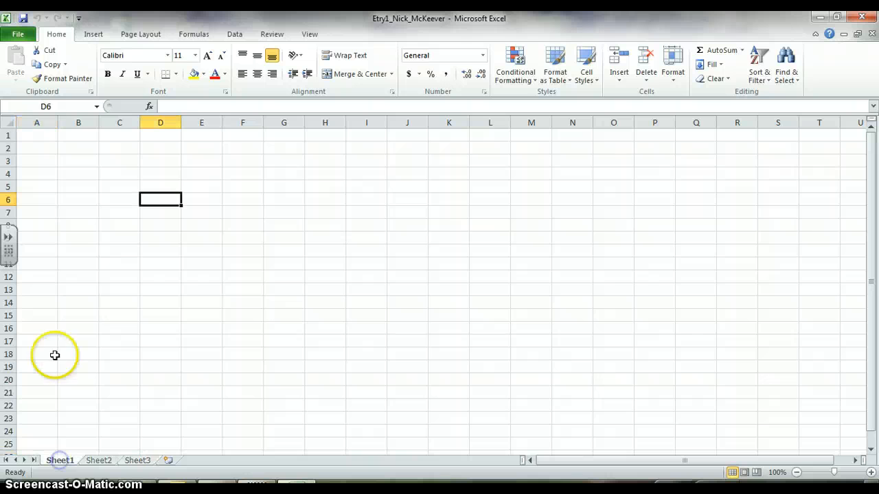
Enter the title "Client Survey" in cell A1 of Sheet1
left_click(39, 133)
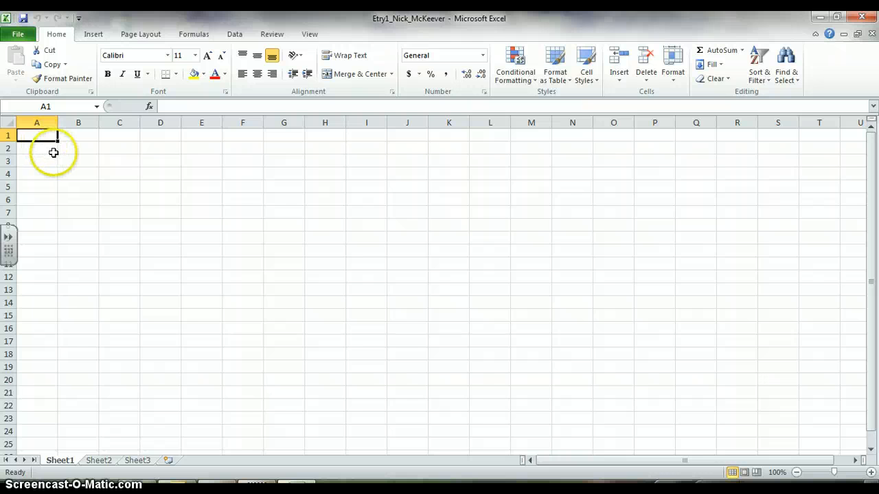
type("Clin")
key("BackSpace")
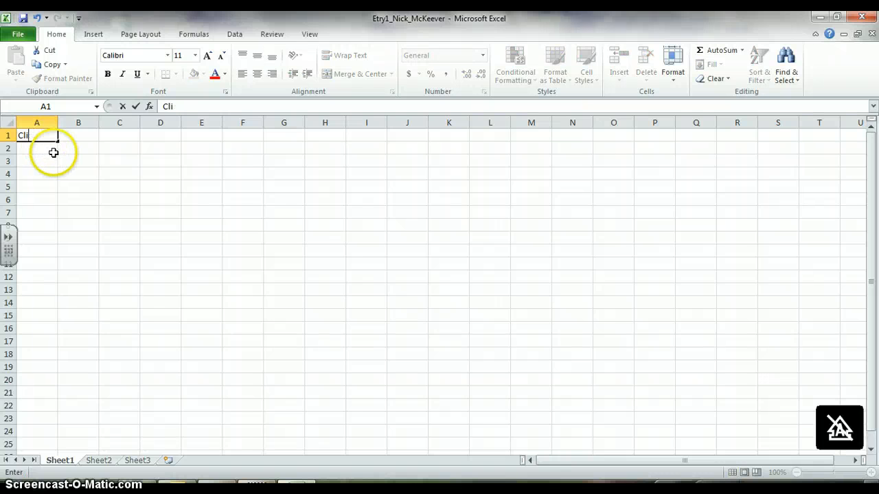
type("ent Survey")
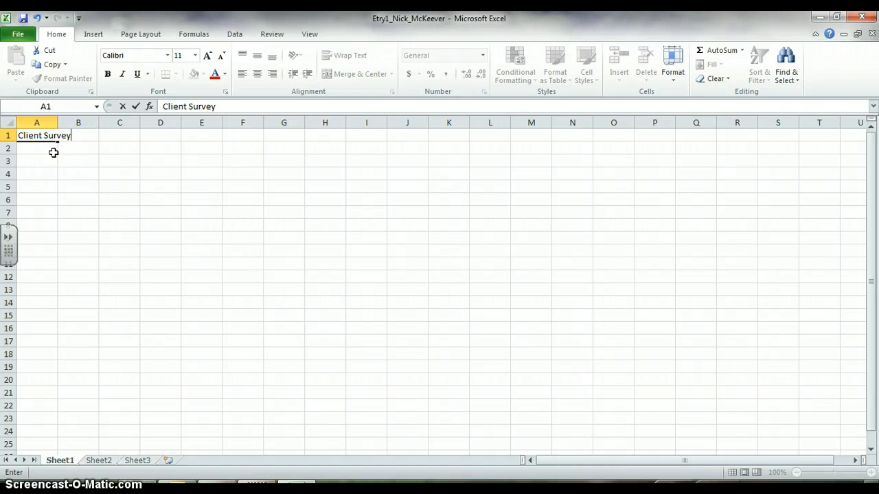
Enter the label "Client ID:" in cell A3, leaving row 2 blank
left_click(54, 157)
type("C")
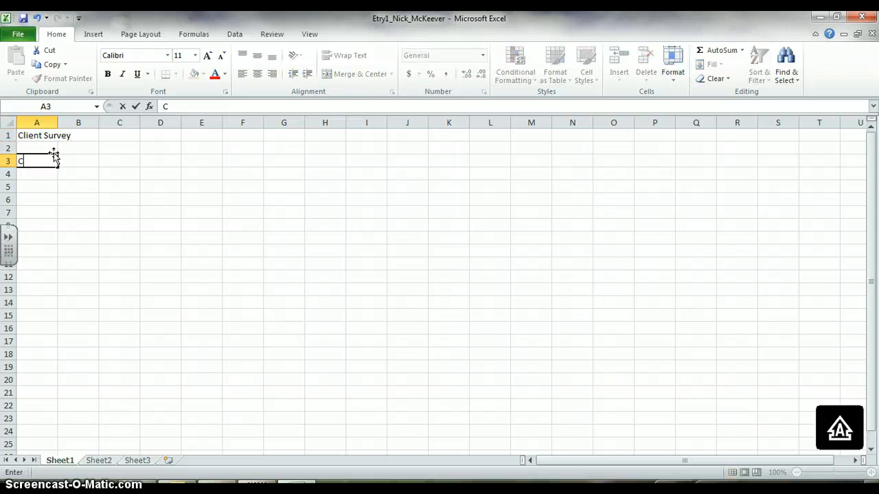
type("lient ID:")
left_click(41, 135)
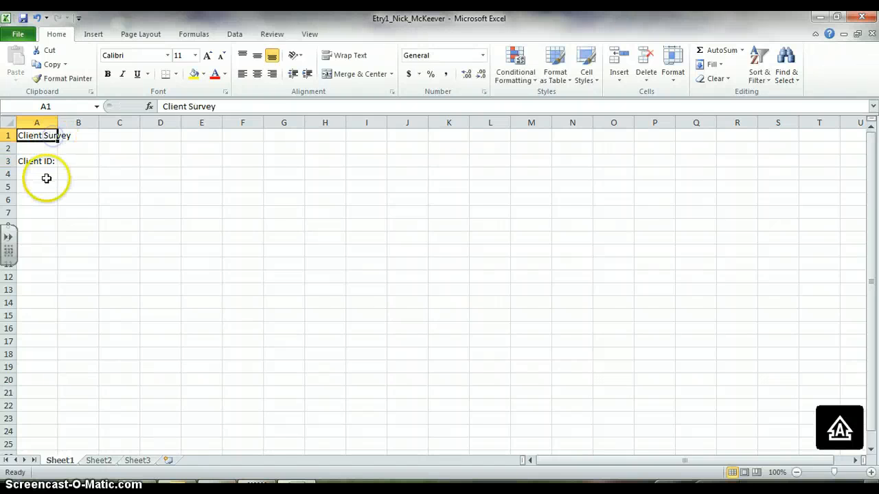
Enter the survey question "Was the room temperature comfortable?" in cell A5
left_click(45, 164)
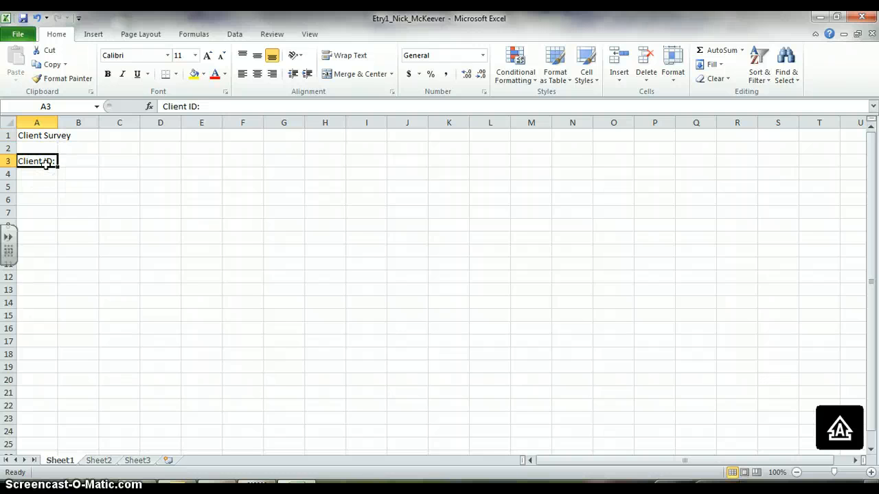
key("Down")
key("Down")
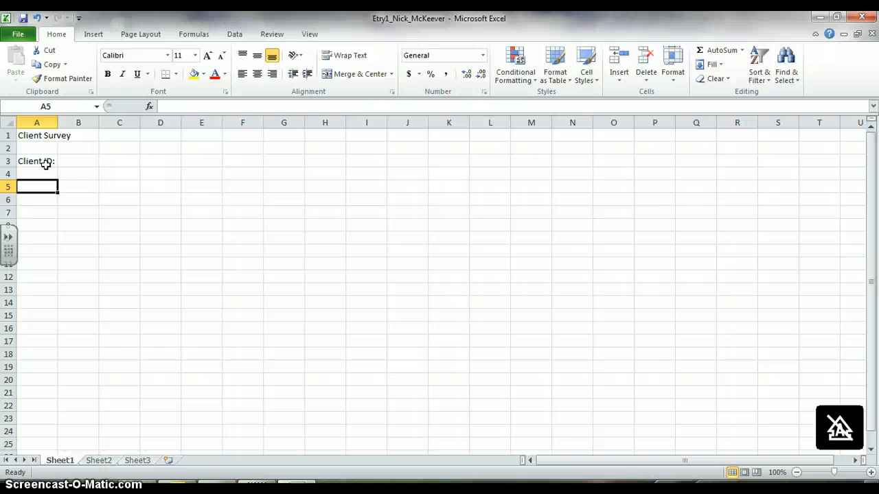
type("w")
key("Caps_Lock")
type("AS")
key("BackSpace")
key("BackSpace")
key("BackSpace")
type("W")
key("Caps_Lock")
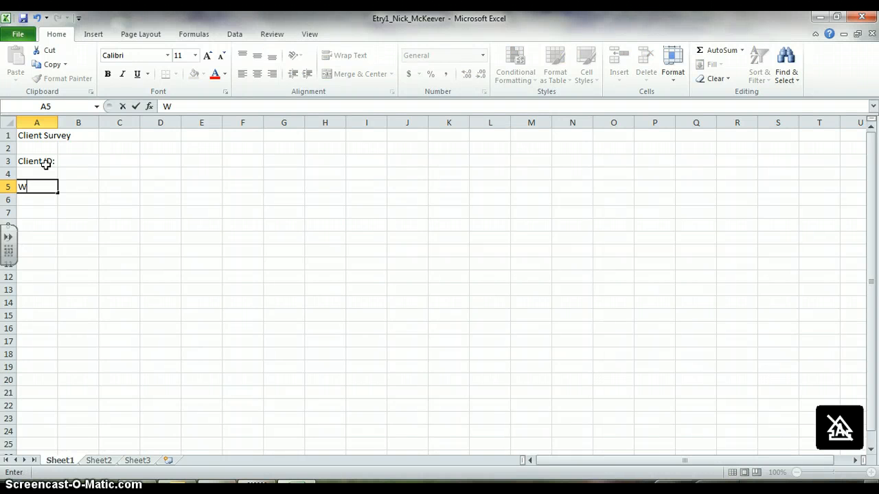
type("as the room term")
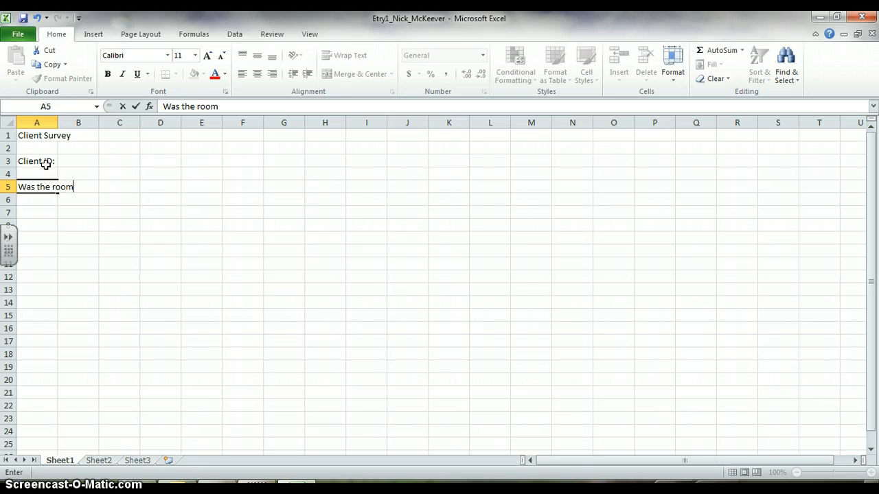
key("BackSpace")
key("BackSpace")
type("mpera")
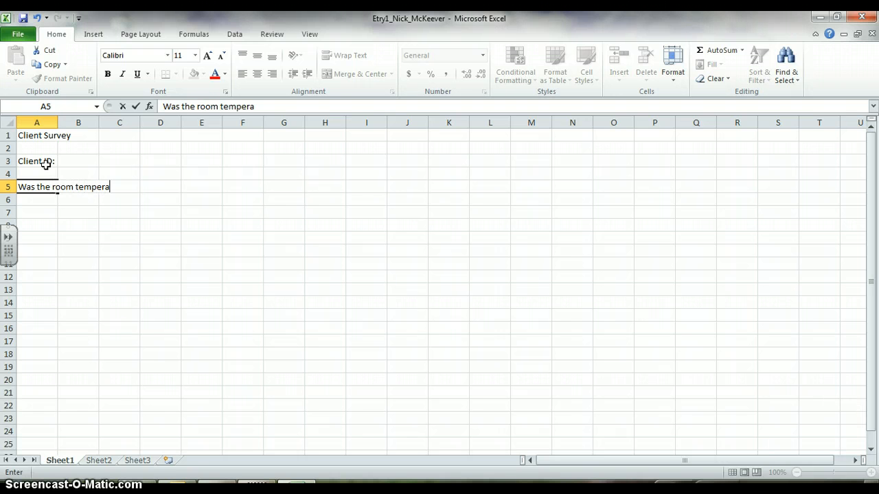
type("ture comfortable?")
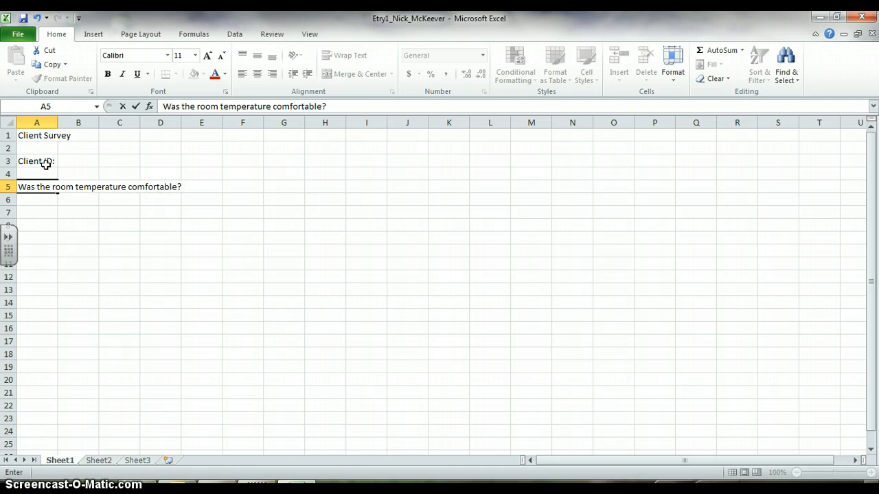
key("Return")
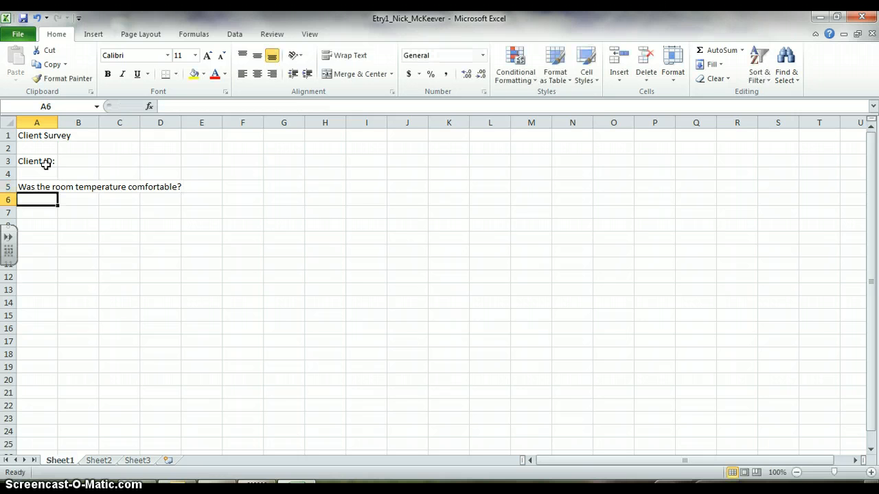
Enter the survey question "Were the staff members pleasant?" in cell A6
type("We")
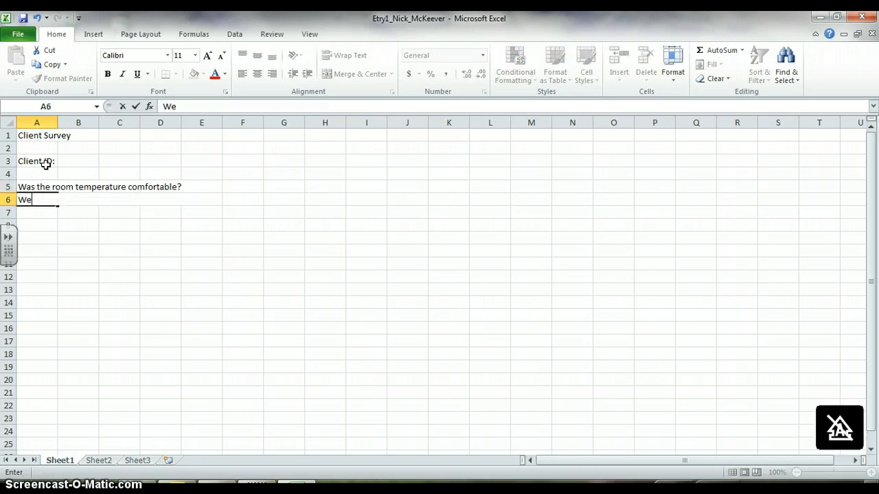
type("re the staff members")
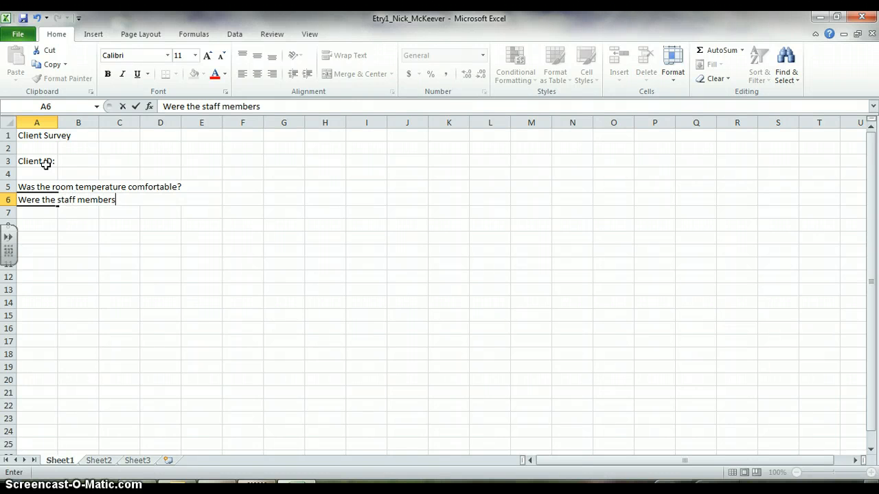
type(" pleasant?")
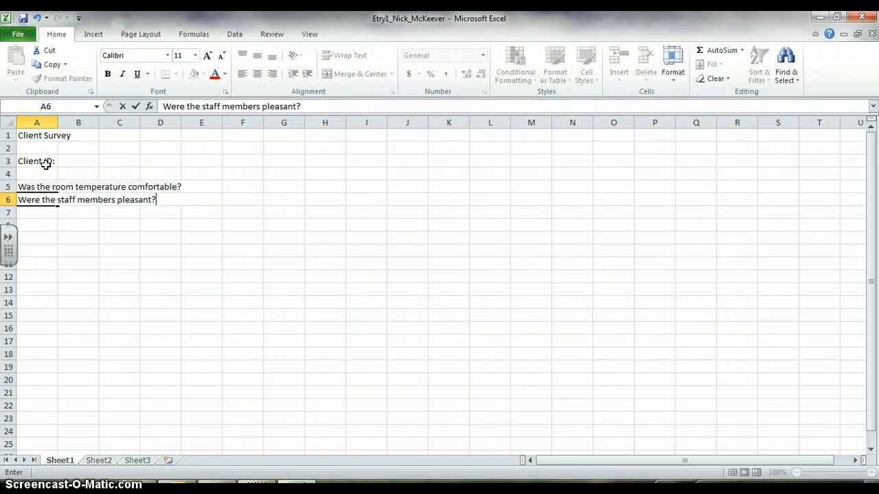
key("Return")
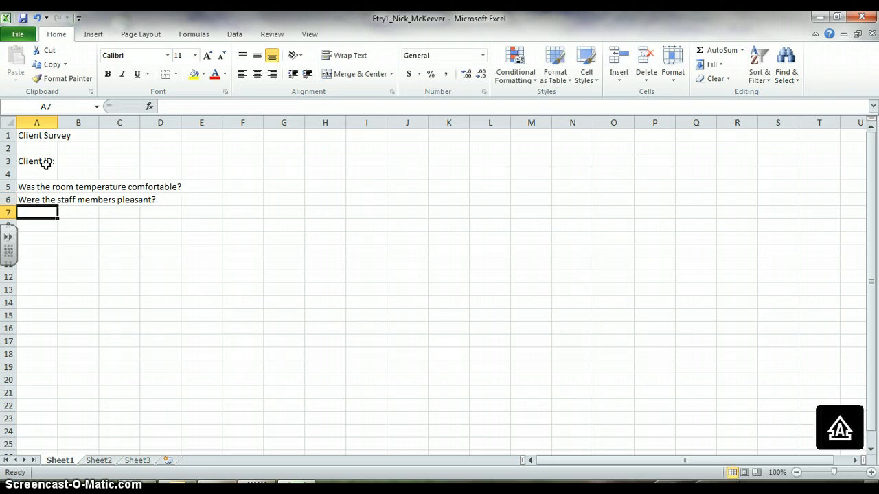
Enter the survey question "Was your appointment administered on time?" in cell A7
type("Was yo")
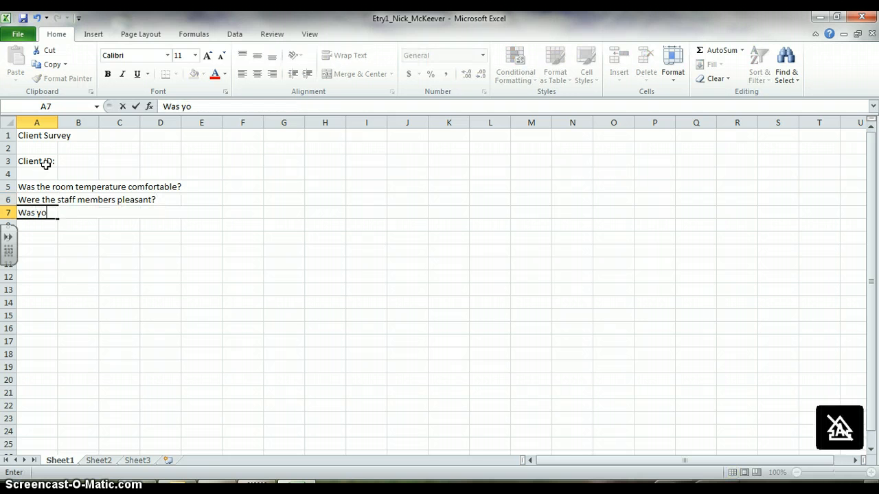
type("ur appoint")
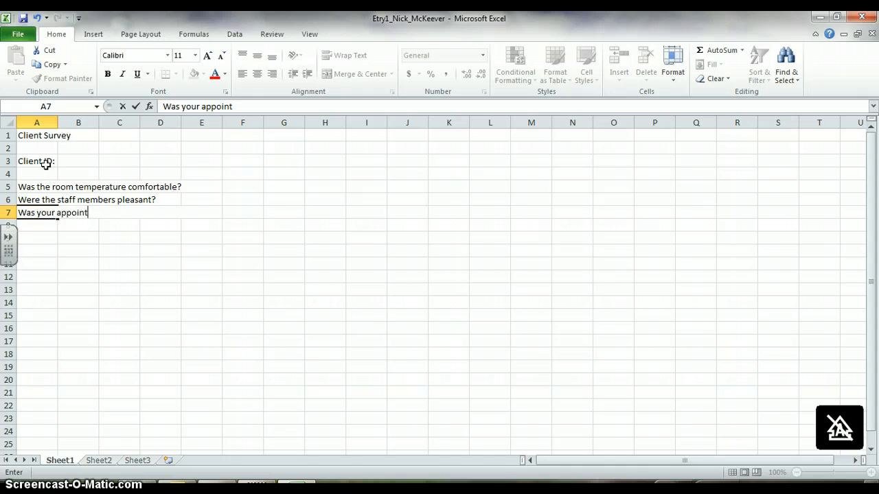
type("ment adm")
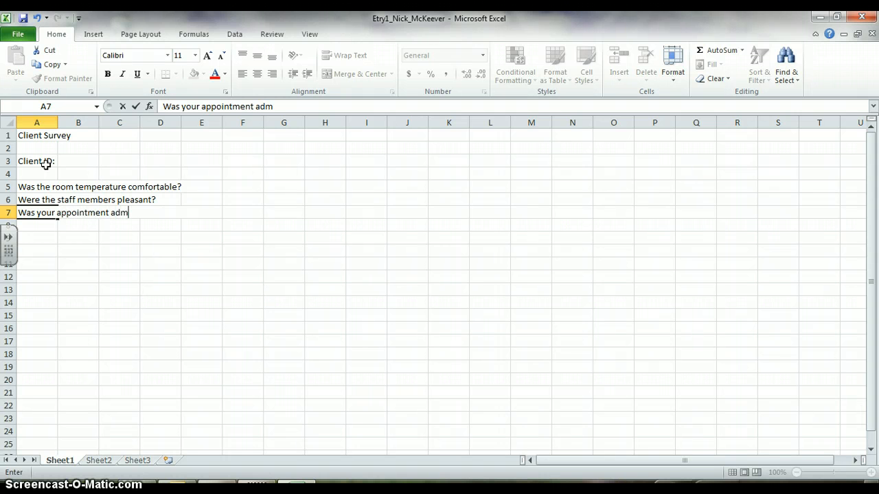
type("inistered on time?")
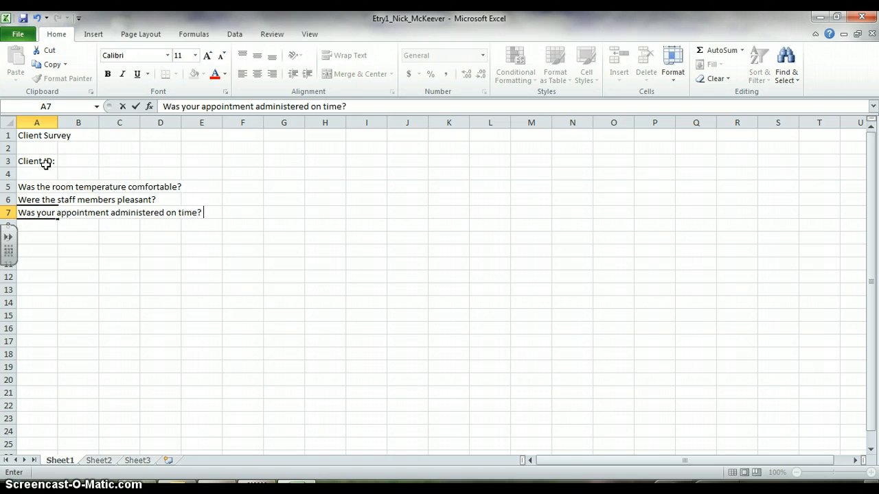
key("Return")
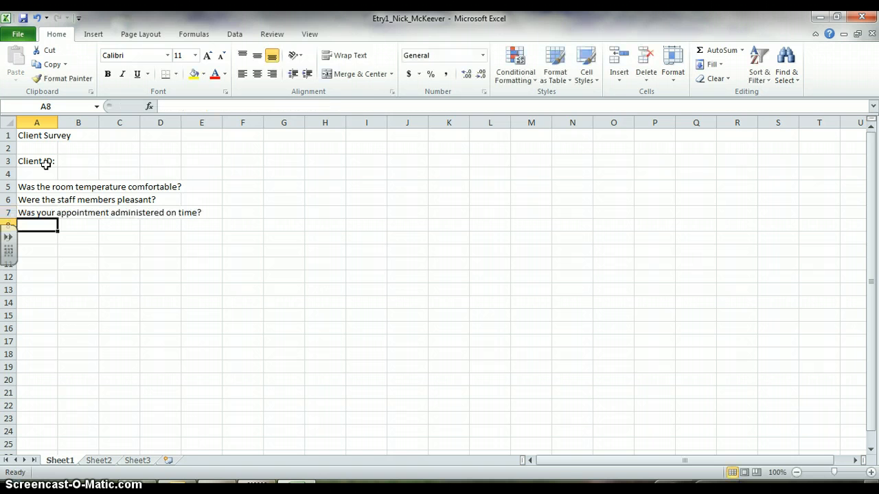
Enter the survey question "Were your treatments explained in advance?" in cell A8
key("Caps_Lock")
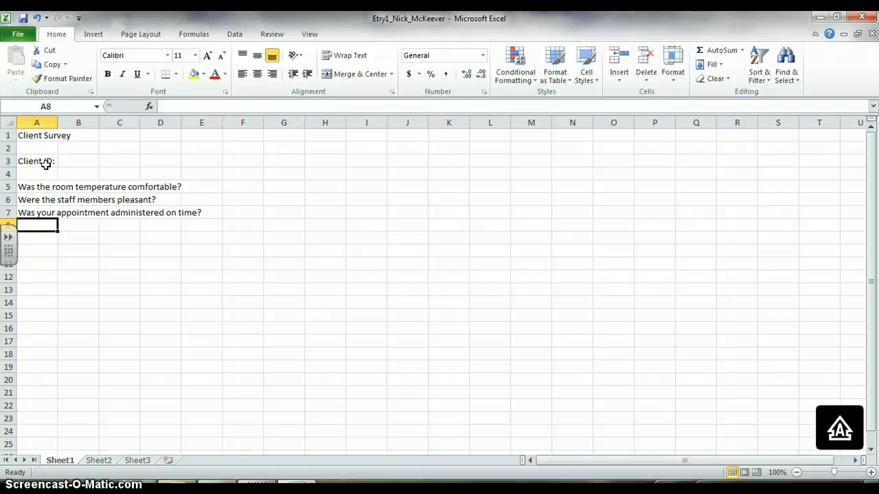
type("W")
key("Caps_Lock")
type("ere your t")
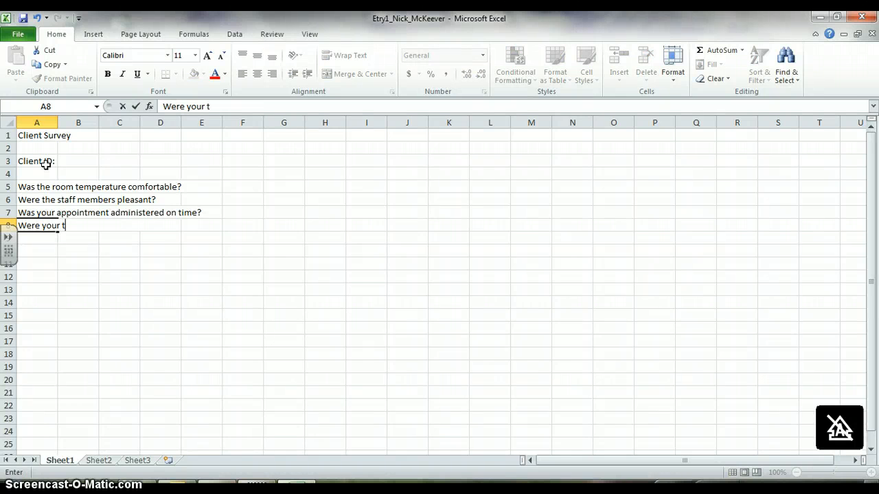
type("reatments")
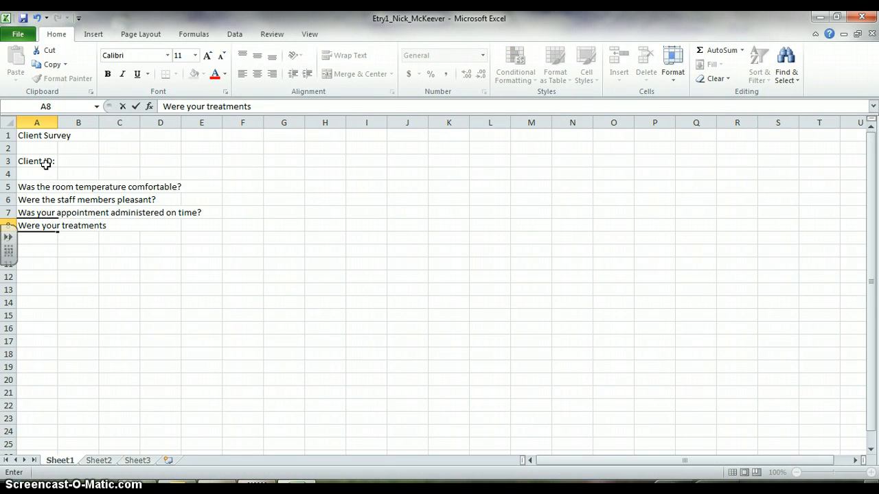
type(" explained")
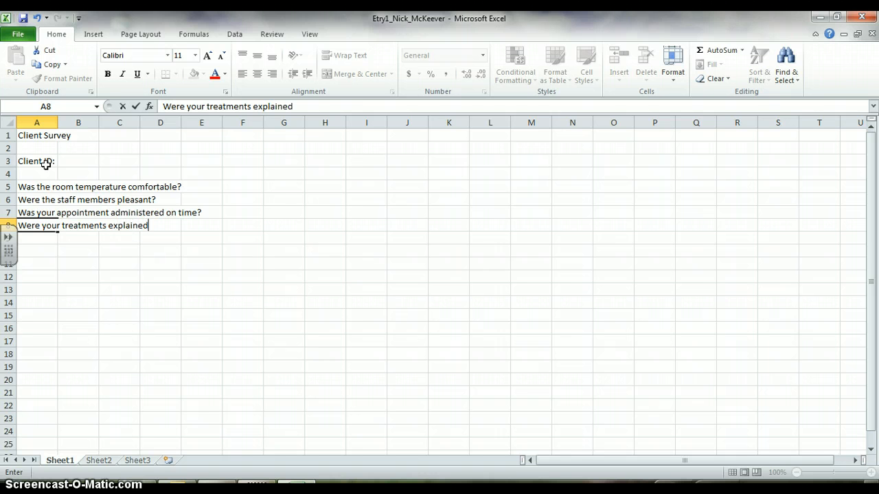
type(" in advance?")
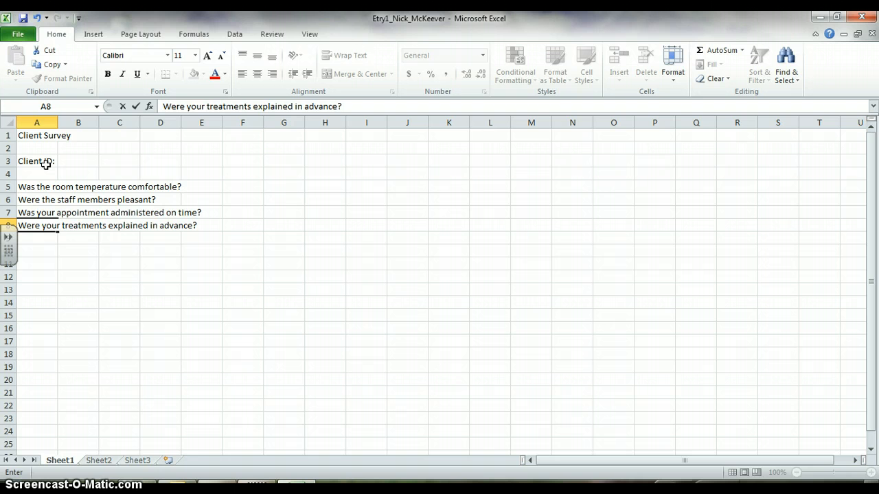
key("Return")
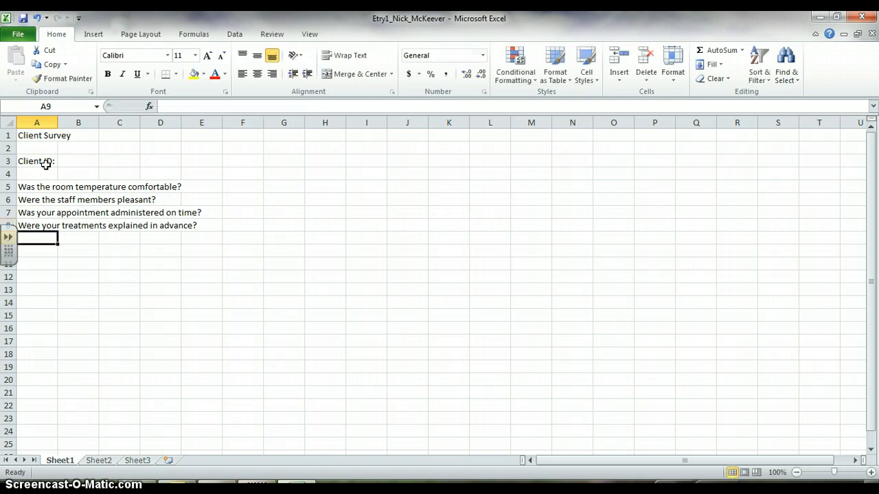
Write the survey question "Were you offered a beverage?" in cell A9
type("Were ")
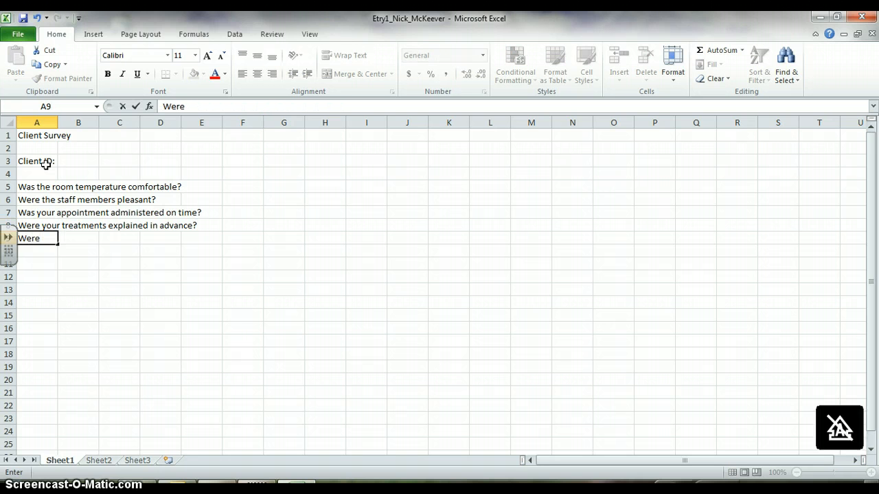
type("you")
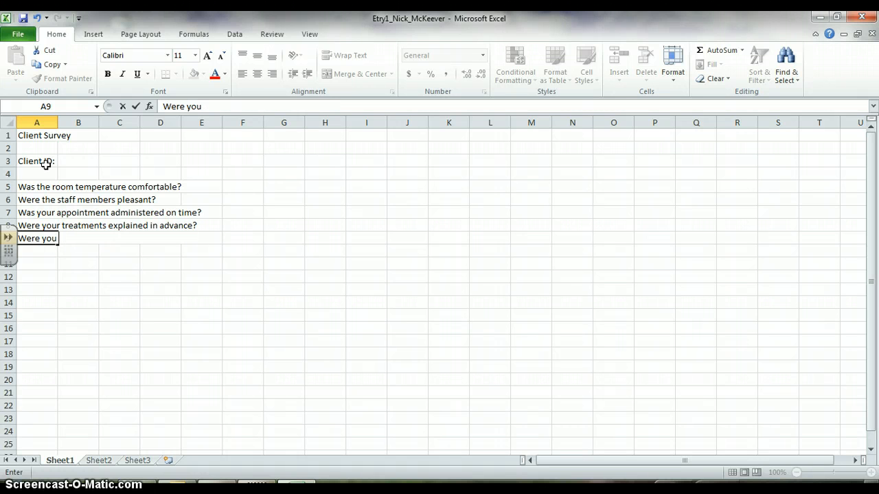
type(" aofferen")
key("BackSpace")
type("d a be")
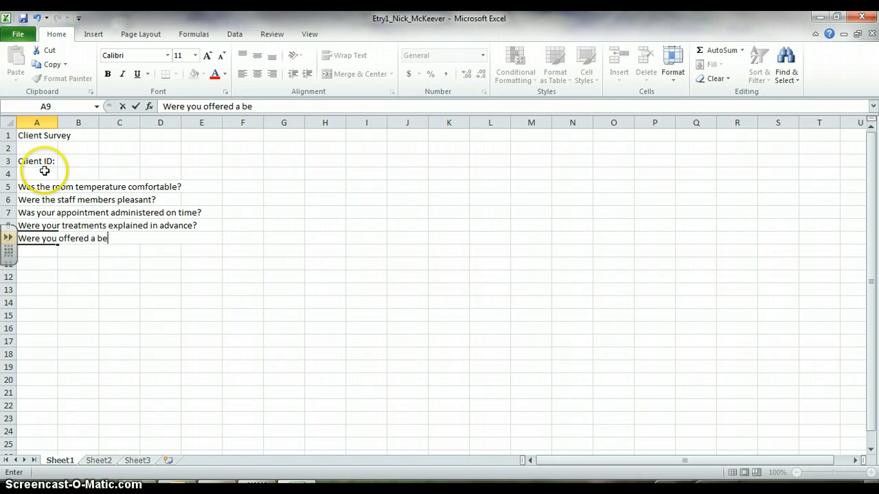
type("verage")
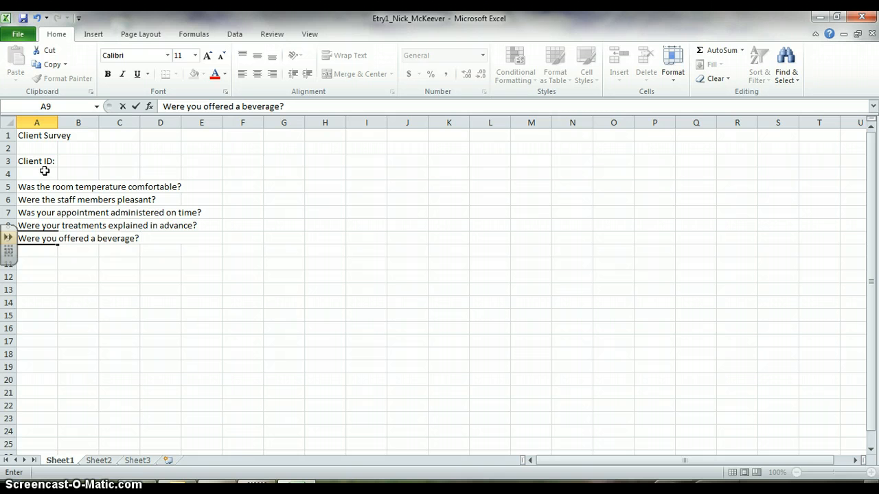
Enter the column heading "A Rating" in cell F4, in the row above the first question
left_click(247, 171)
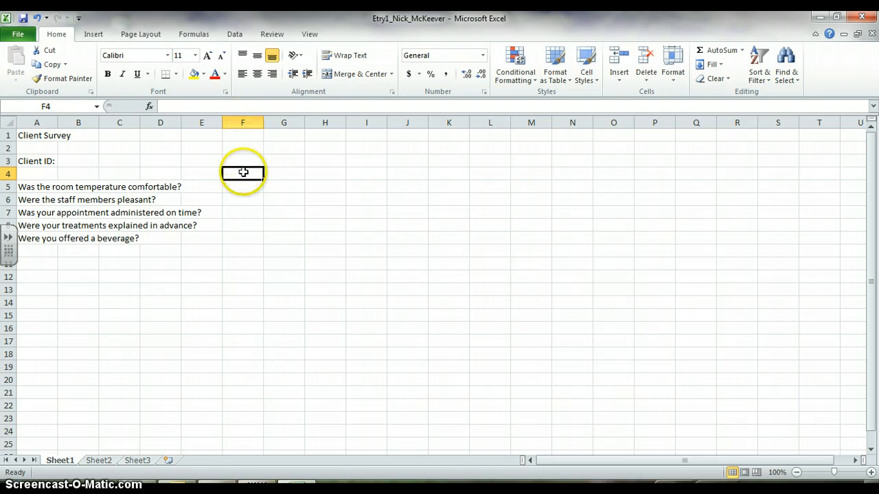
key("Caps_Lock")
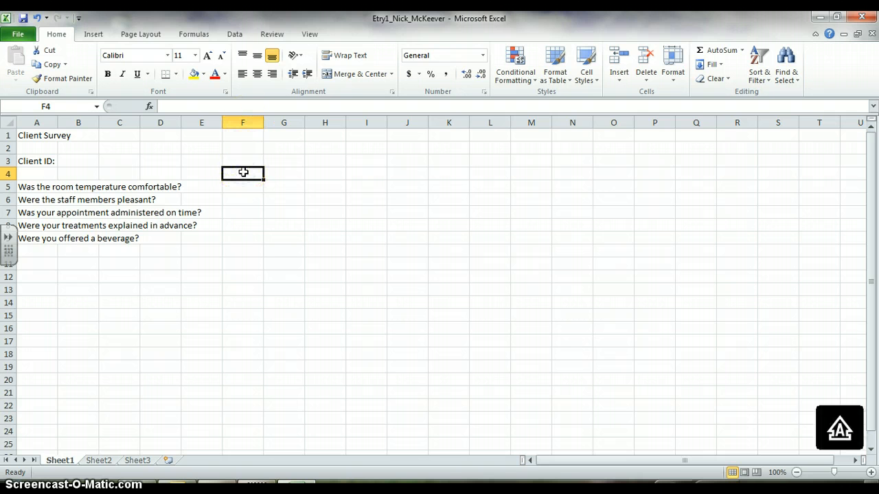
type("A")
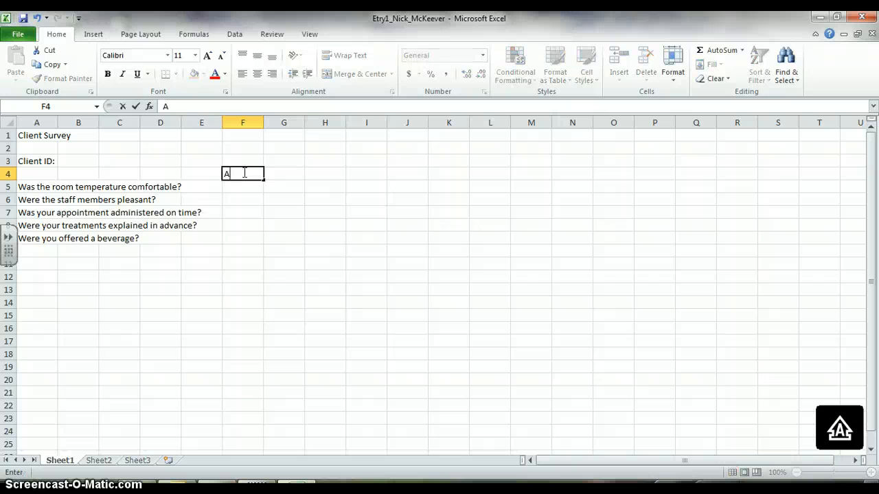
key("Caps_Lock")
type("Rating")
key("Tab")
Enter the column heading "B Rating" in cell G4
key("Caps_Lock")
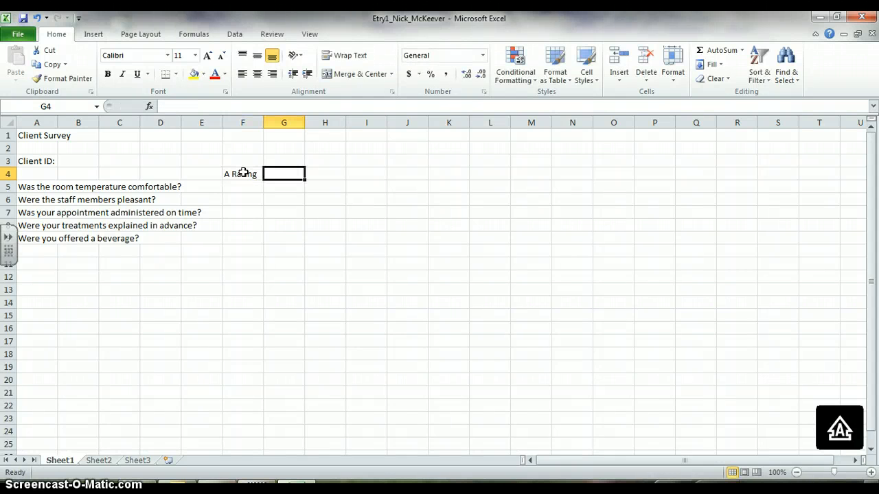
type("B")
key("Caps_Lock")
type("Ratei")
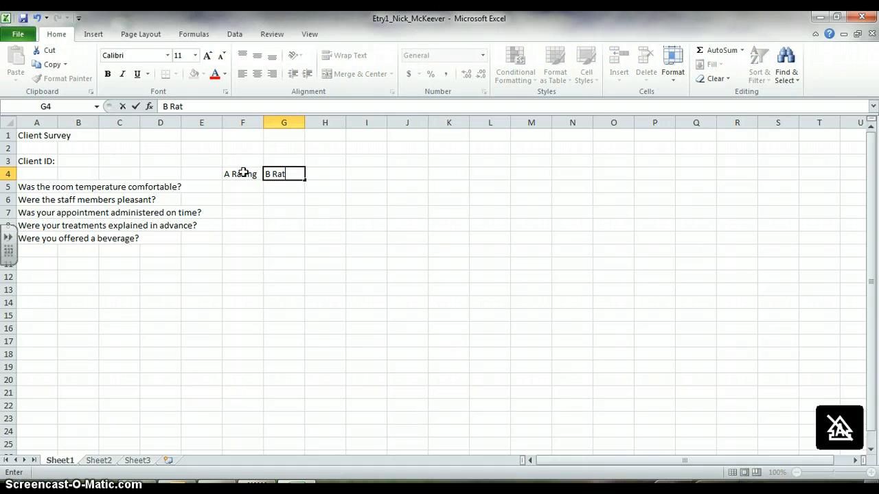
key("BackSpace")
type("ing")
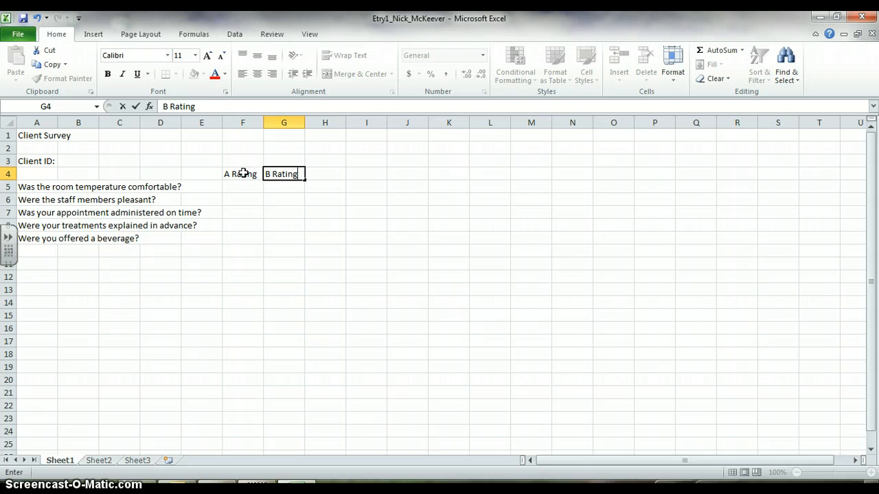
left_click(244, 174)
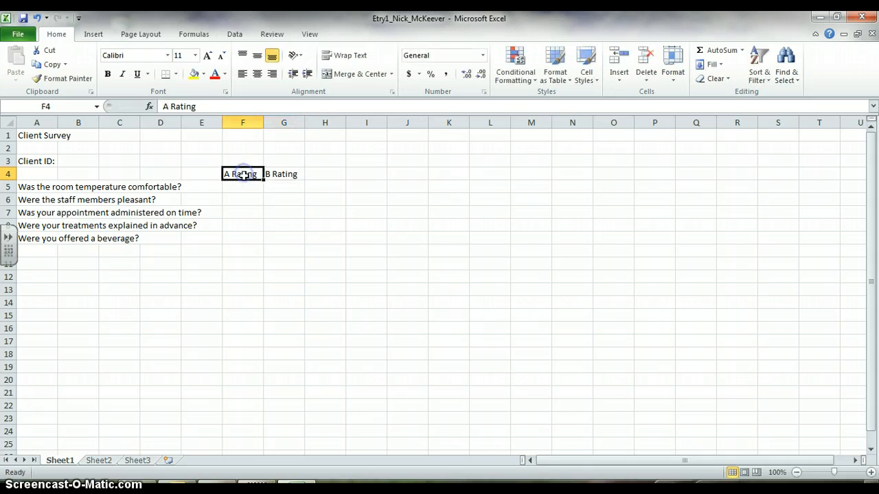
left_click(280, 174)
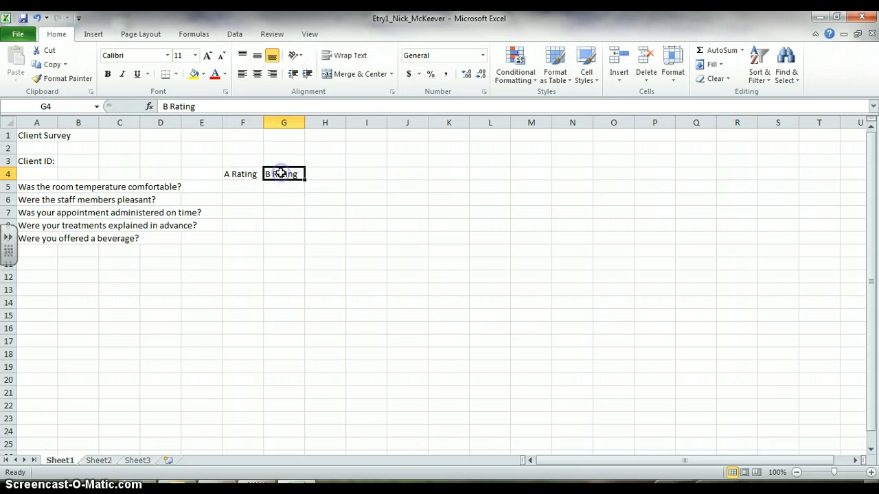
Enter the column headings "C Rating" in cell H4 and "D Rating" in cell I4
left_click(317, 176)
type("C ")
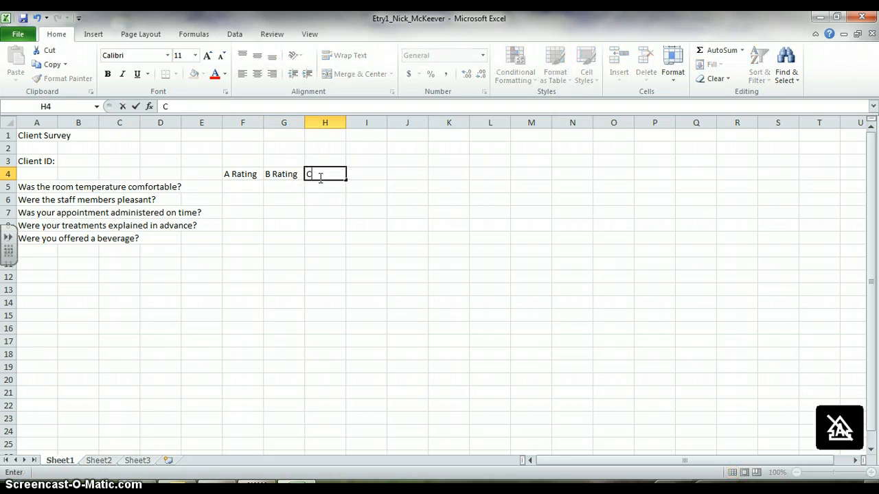
type("Rating")
key("Tab")
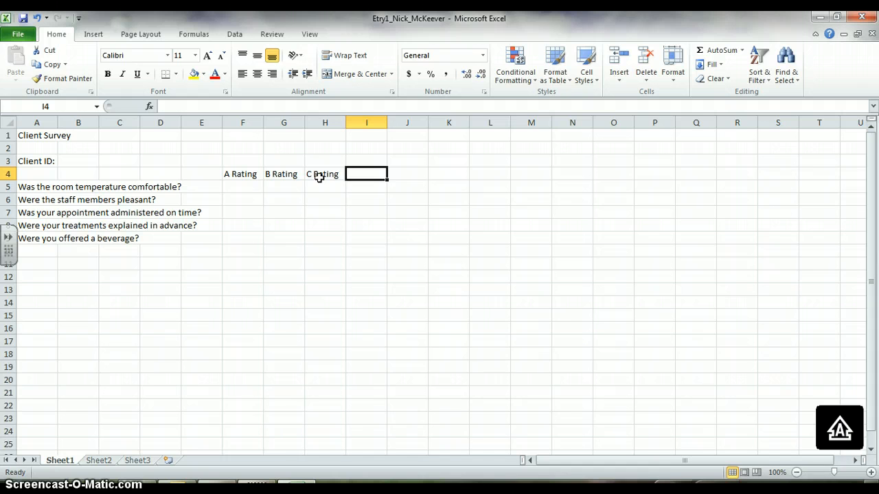
type("D Rating")
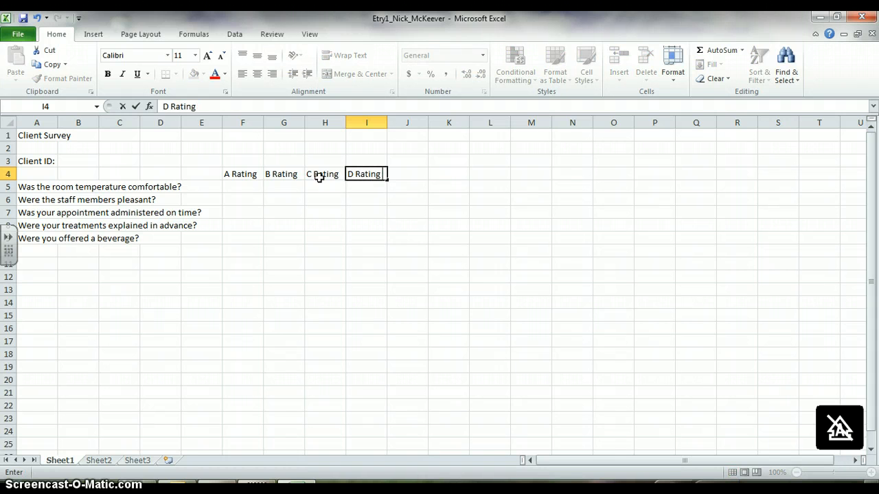
left_click(236, 187)
left_click(232, 210)
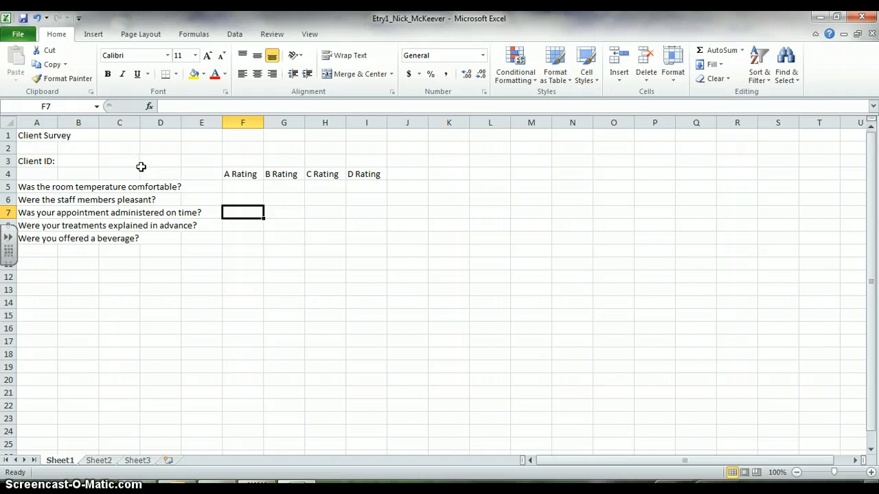
Auto-fill the "A Rating" heading from F4 across to I4, and undo that fill
left_click(241, 174)
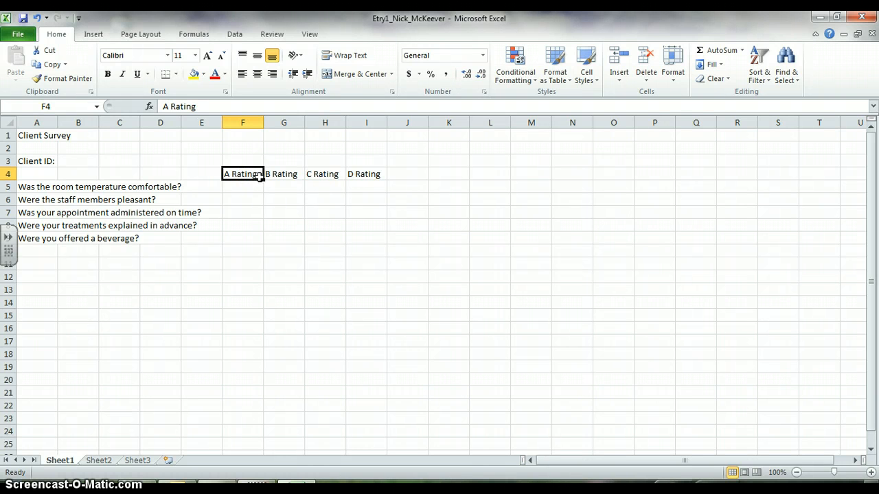
left_click_drag(263, 180, 370, 174)
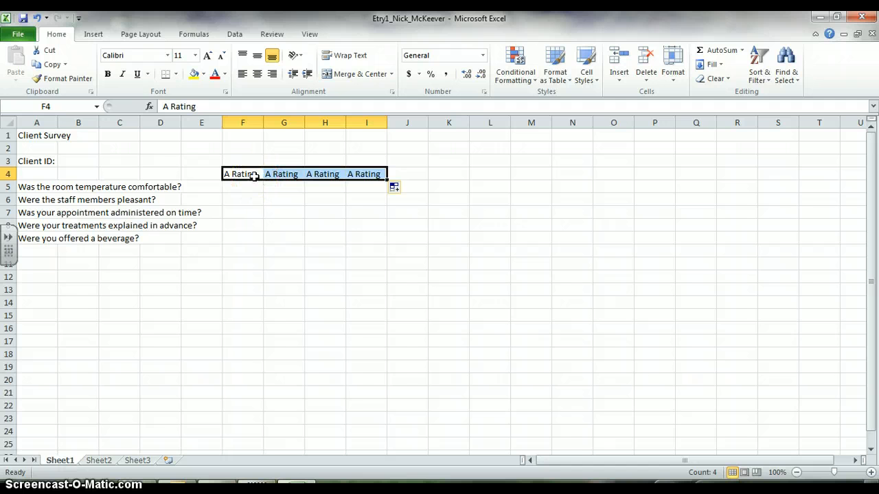
left_click(40, 23)
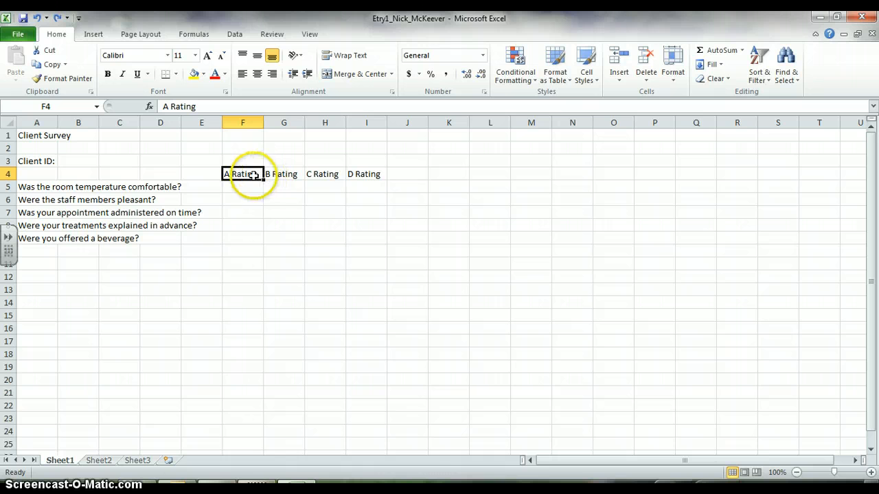
Make the four rating headings in cells F4 to I4 bold, one cell at a time
left_click(110, 75)
left_click(278, 177)
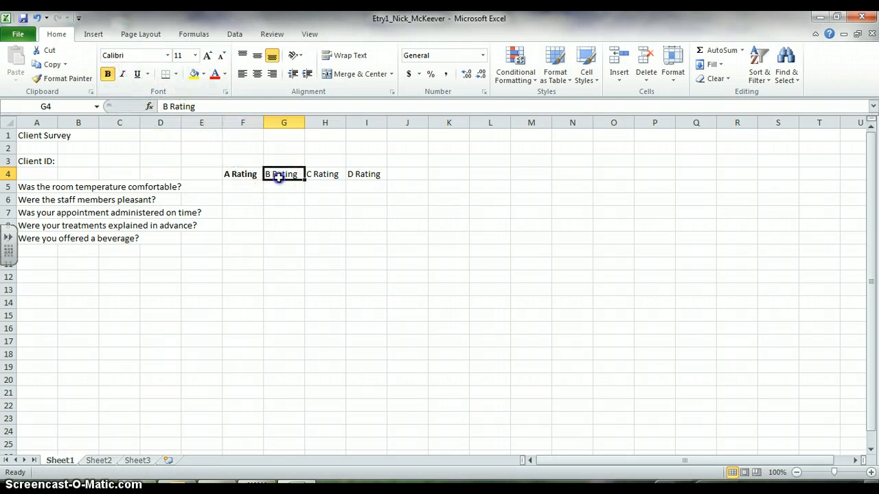
left_click(110, 76)
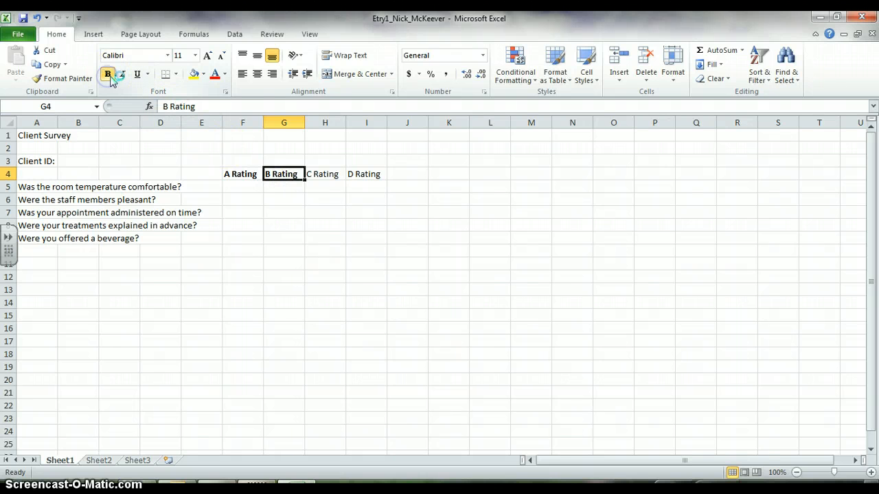
left_click(324, 174)
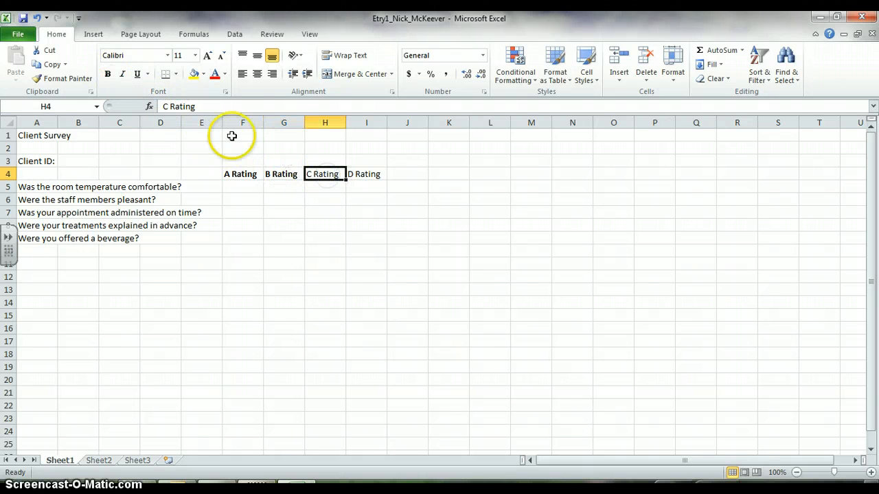
left_click(109, 75)
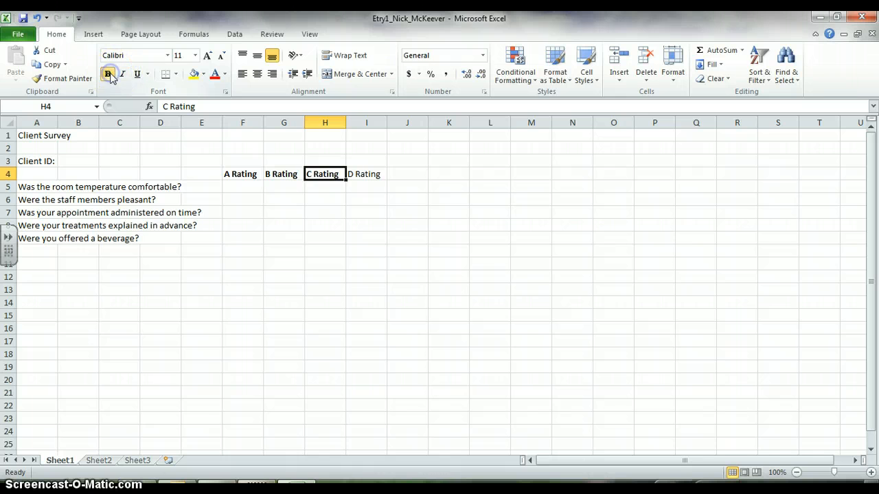
left_click(376, 175)
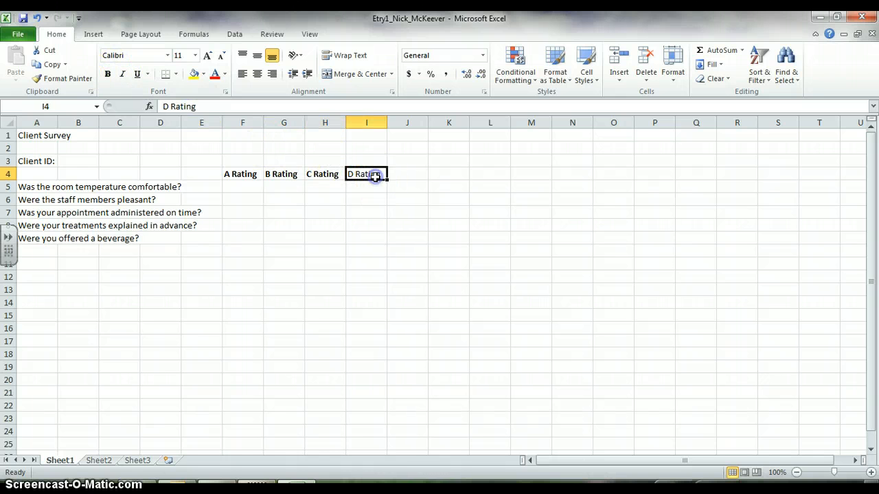
left_click(108, 74)
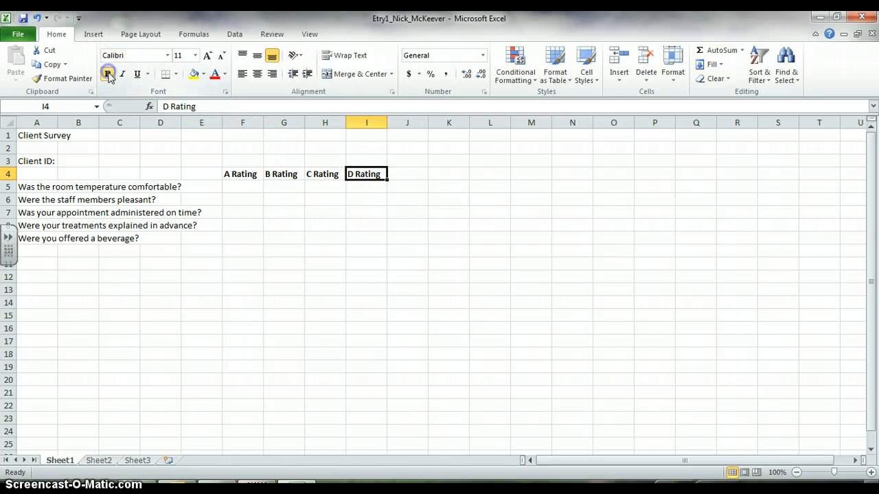
left_click(279, 188)
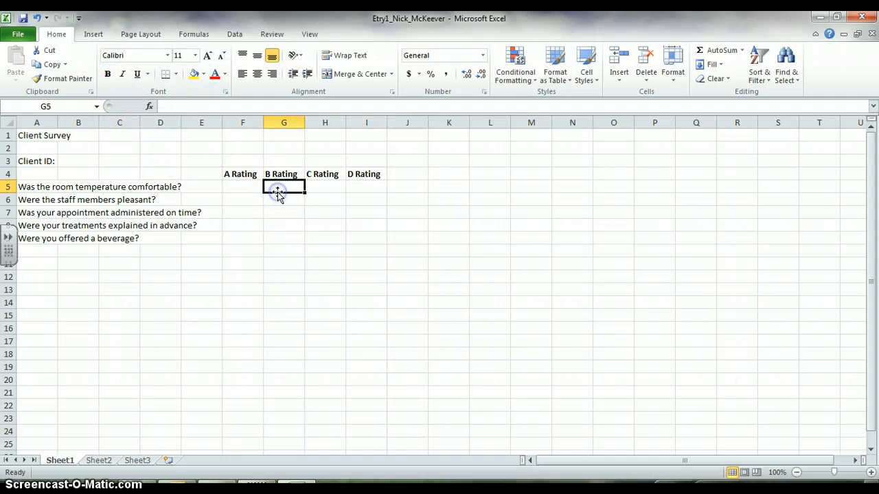
Make the "Client Survey" title in cell A1 bold and enlarge it to font size 14
double_click(41, 137)
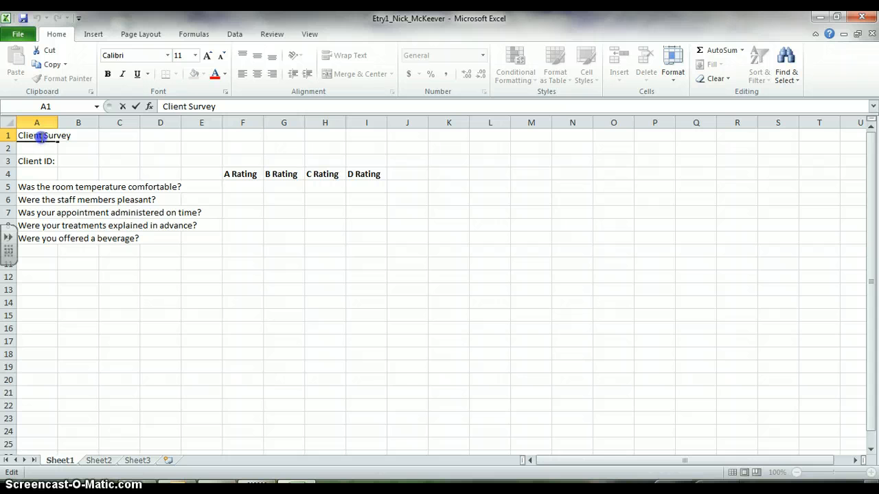
left_click(66, 147)
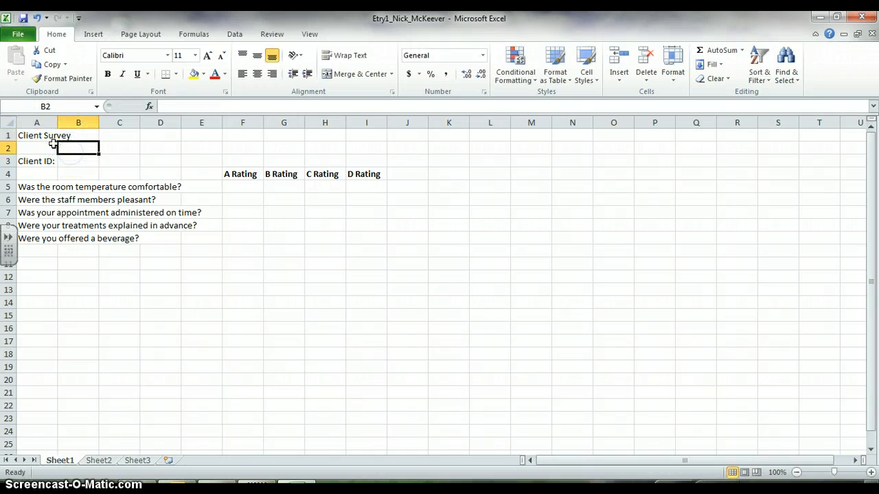
left_click(48, 138)
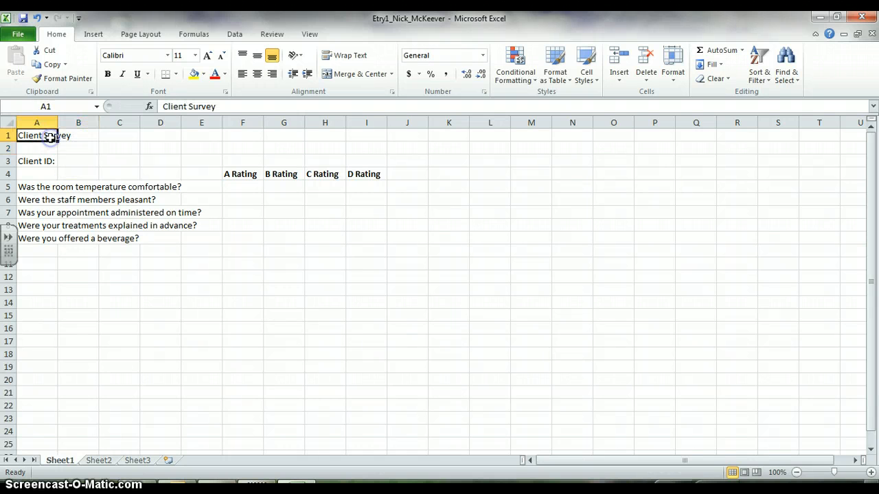
left_click(109, 75)
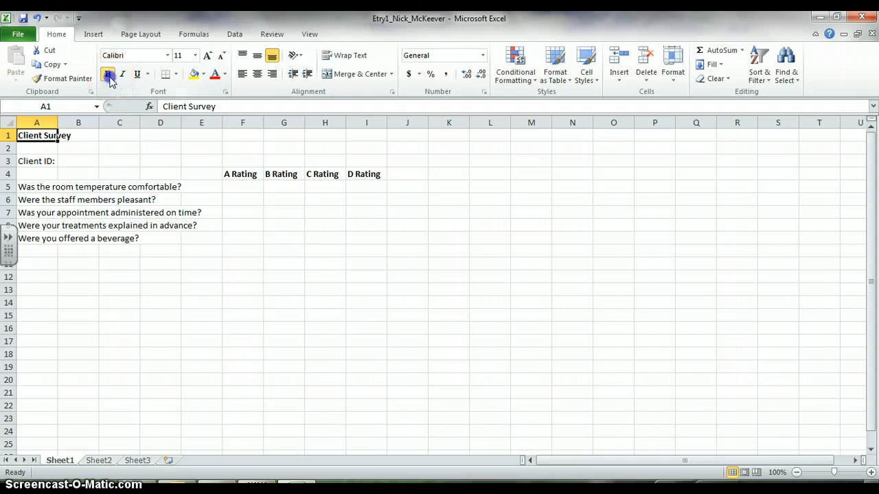
left_click(207, 56)
left_click(207, 56)
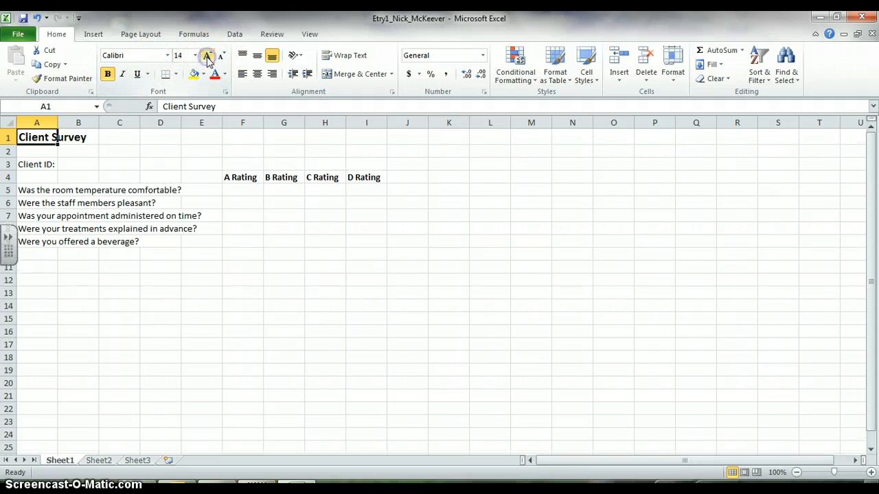
Format the "Client ID:" label in cell A3 as bold italic and one font size larger
left_click(43, 165)
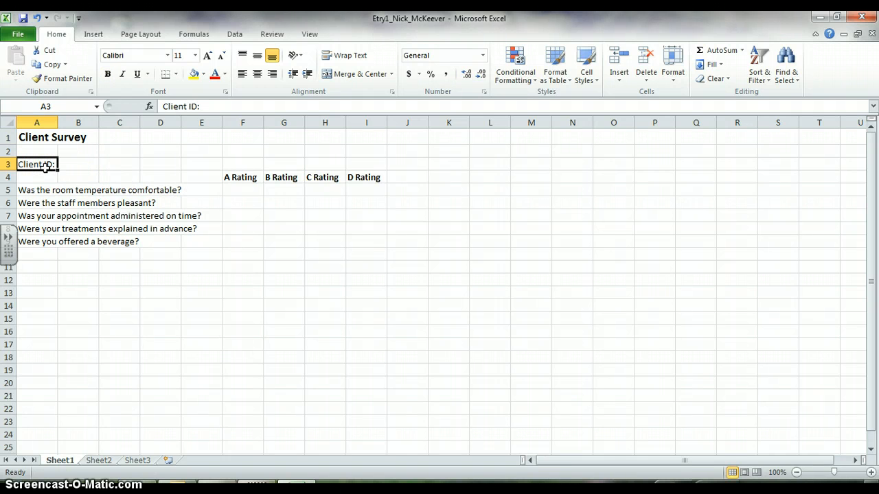
left_click(109, 74)
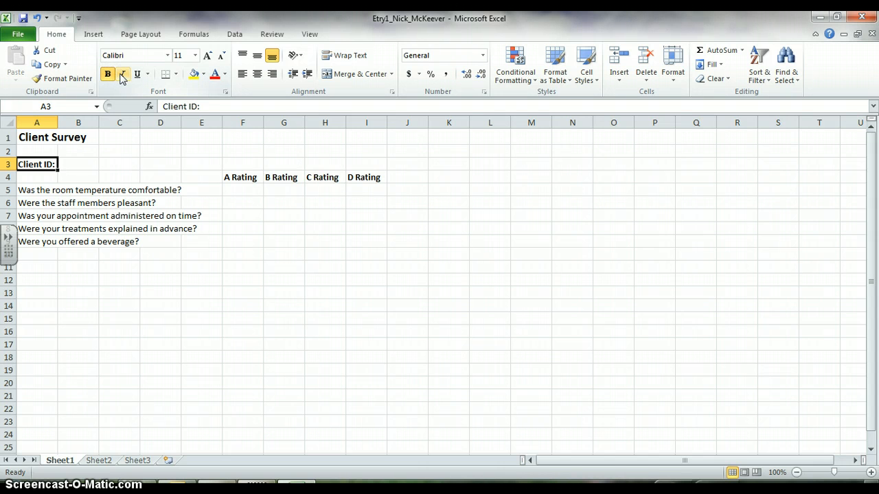
left_click(207, 56)
left_click(144, 177)
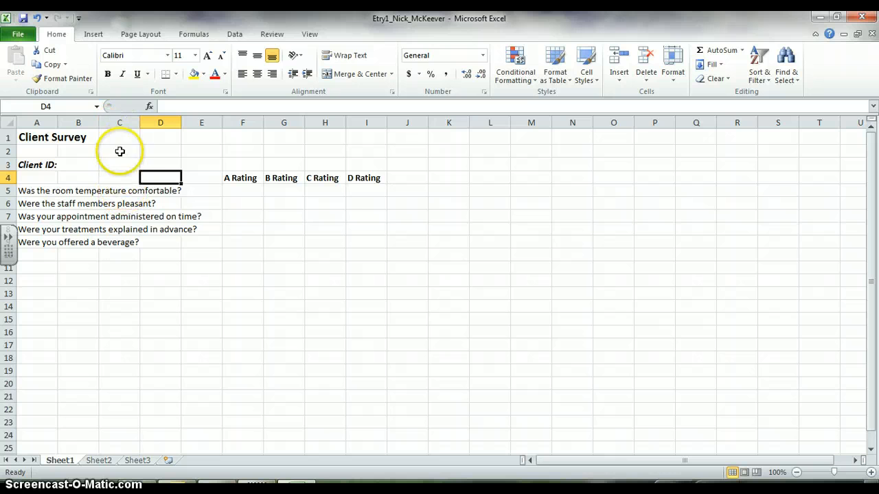
Replace "comfortable?" with "fantastic?" in the room temperature question in cell A5, editing it through the formula bar
left_click(120, 192)
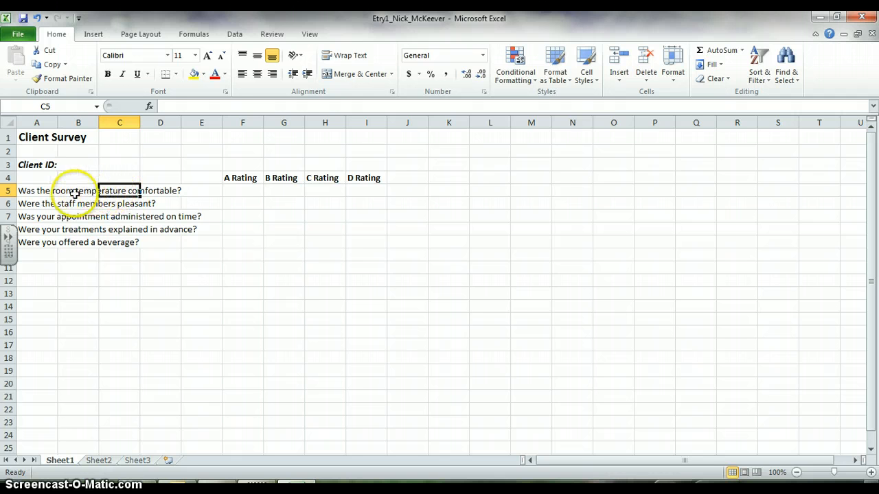
left_click(43, 193)
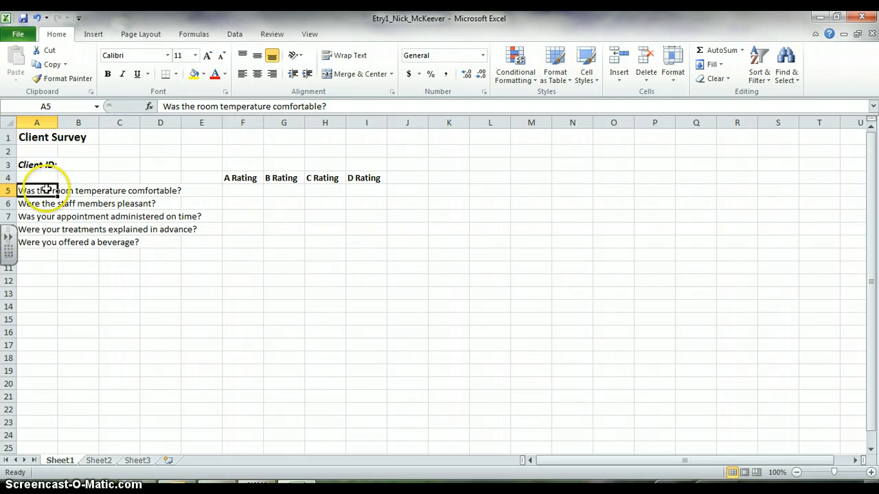
double_click(206, 106)
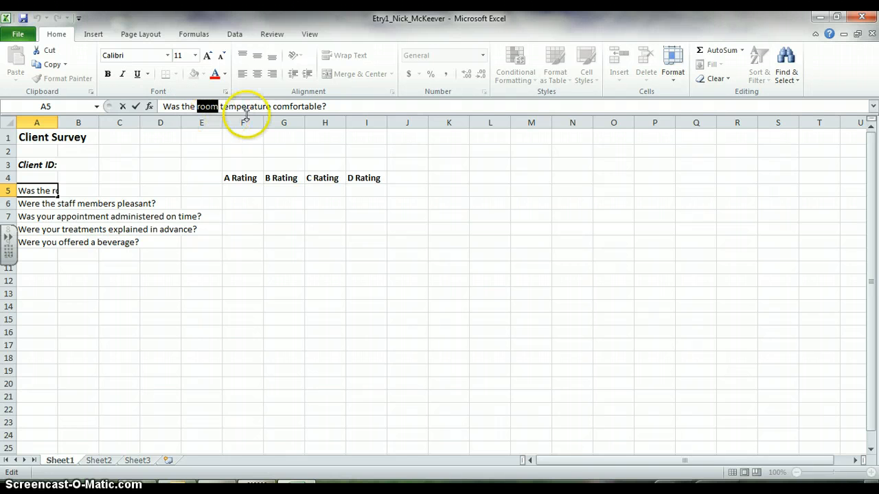
double_click(301, 107)
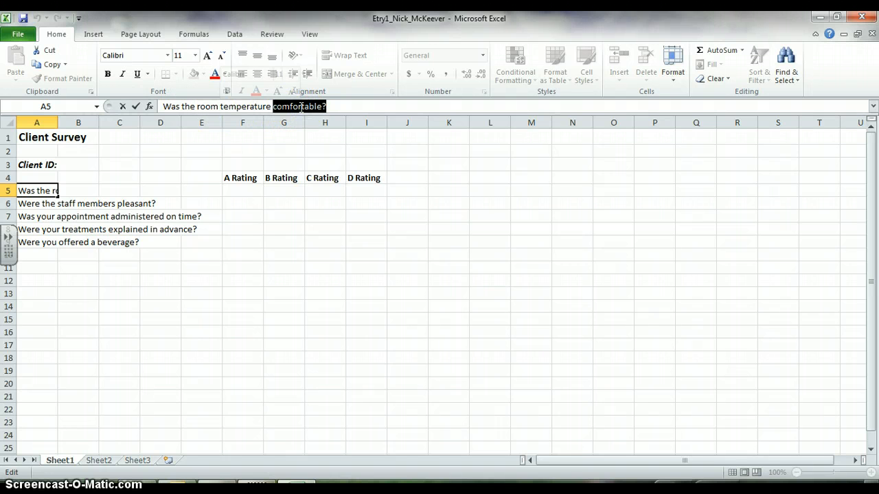
type("fantastic")
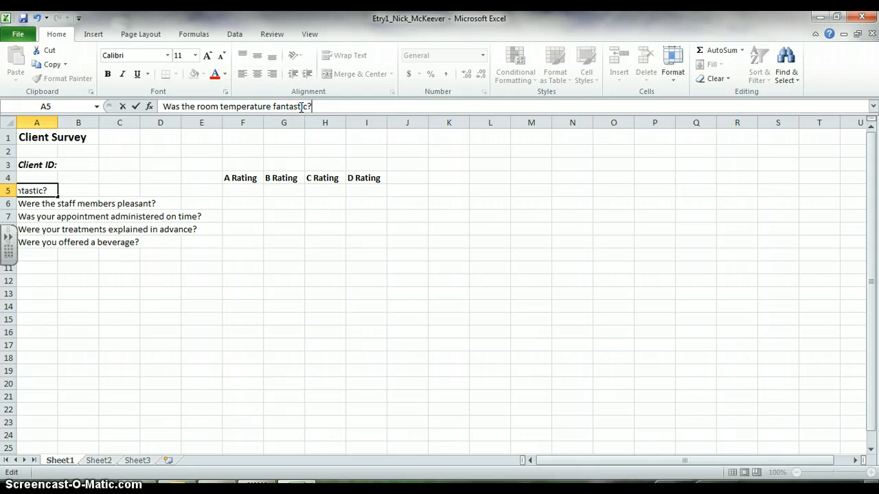
left_click(90, 215)
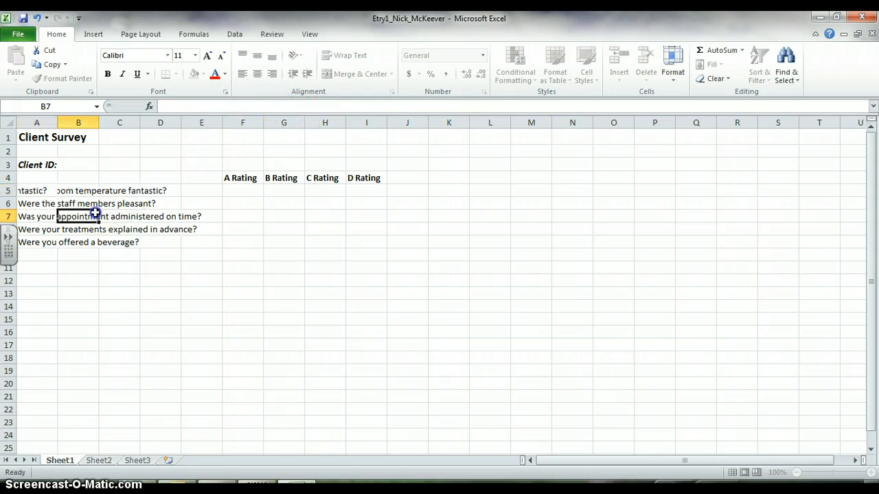
Edit the question directly in cell A5 so that it ends with "comfortable?" instead of "fantastic?"
left_click(43, 191)
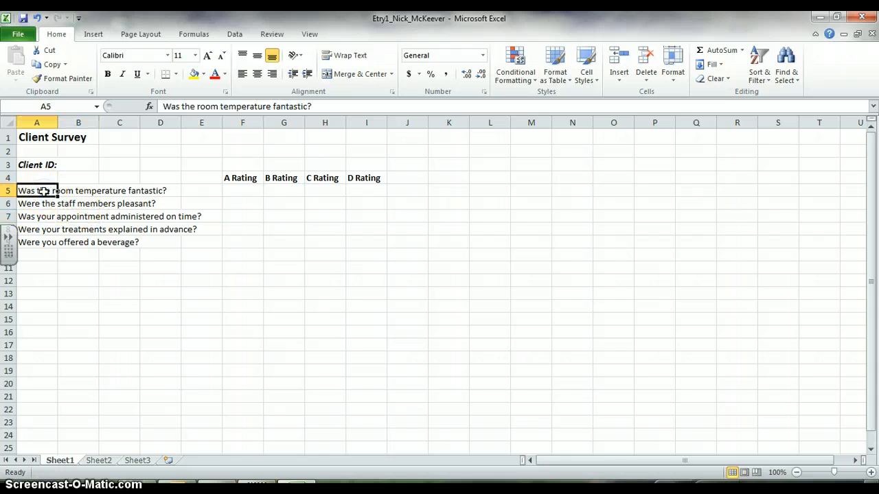
double_click(43, 191)
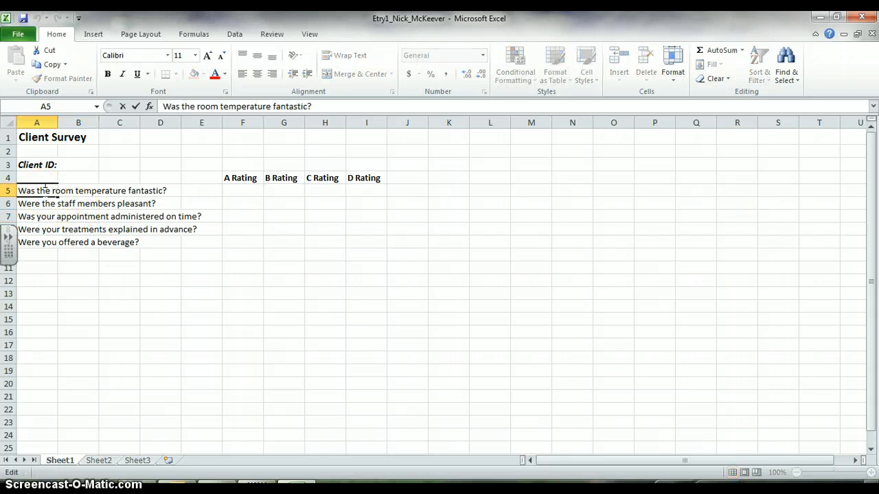
left_click(143, 190)
double_click(144, 190)
type("comfortable")
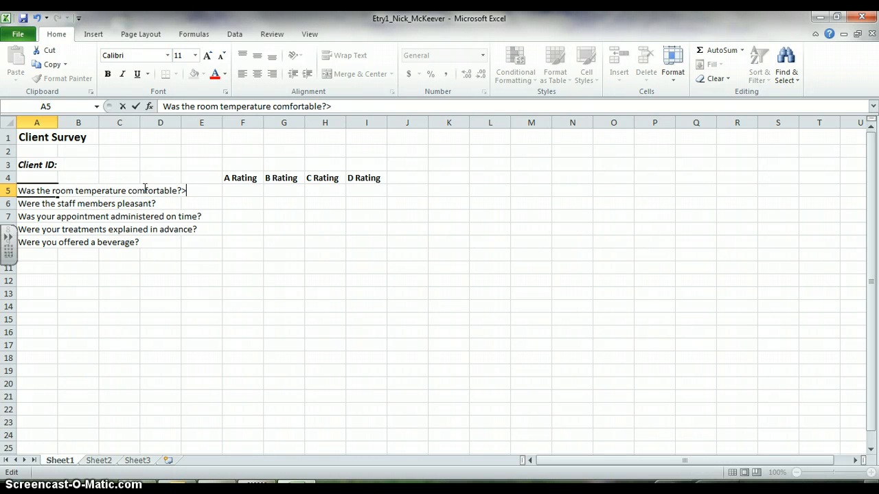
type("?")
left_click(172, 265)
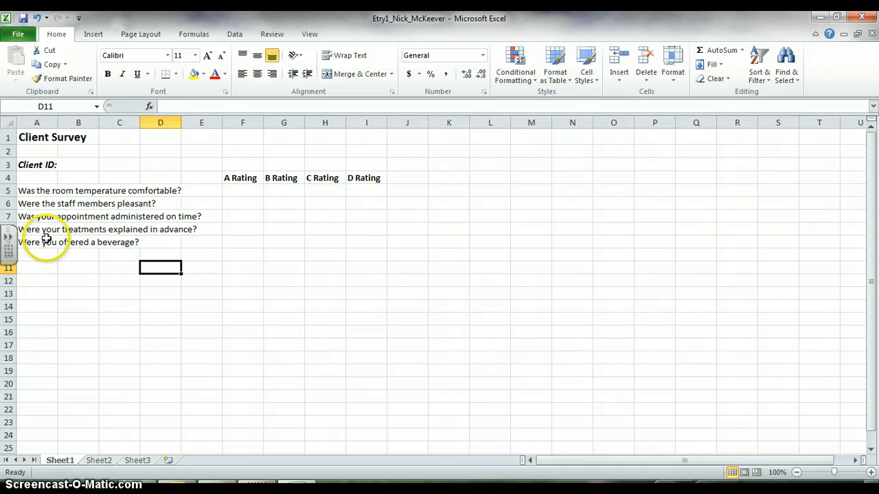
Enter the test text "fdfdjklfd" in cell B5, and undo that entry
left_click(85, 192)
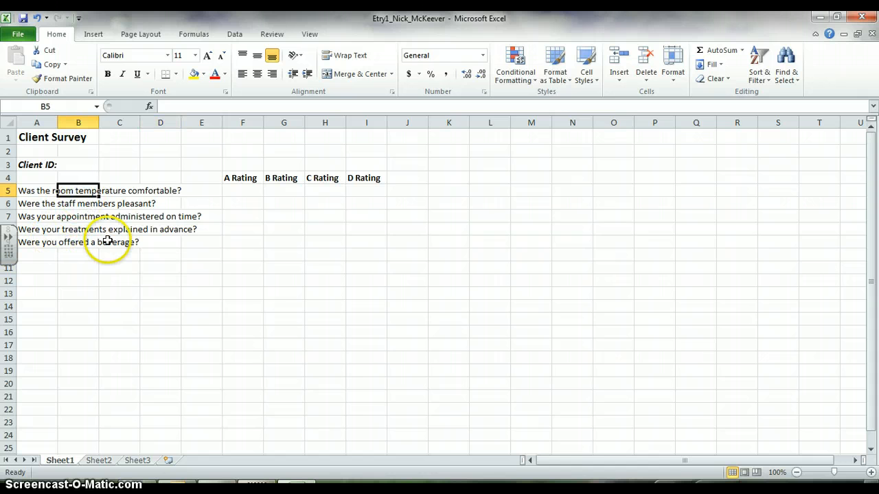
type("fdfdjklfd")
left_click(131, 280)
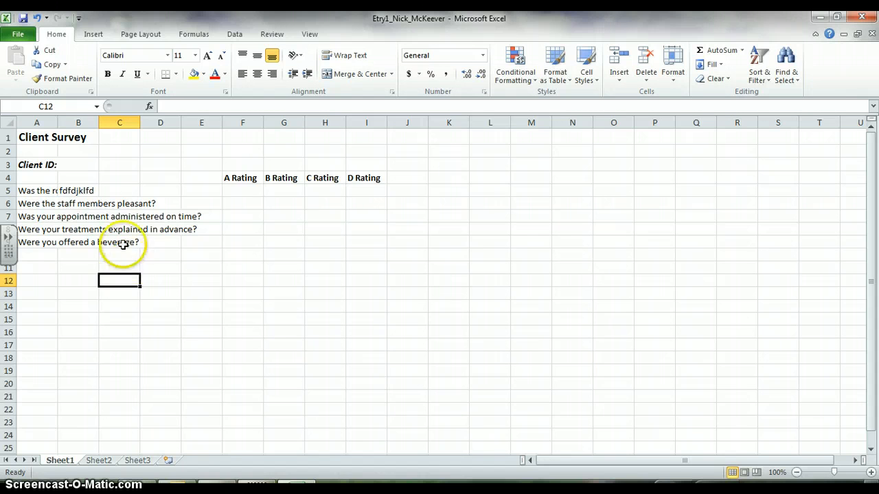
left_click(80, 191)
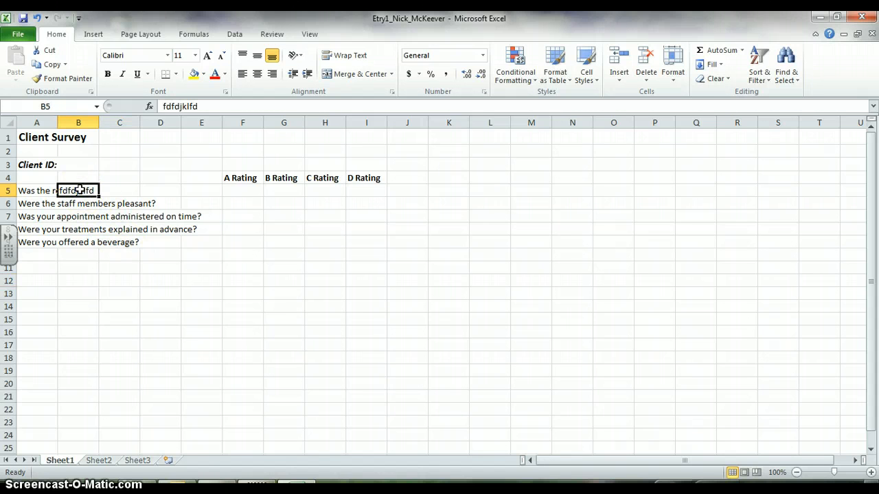
left_click(38, 19)
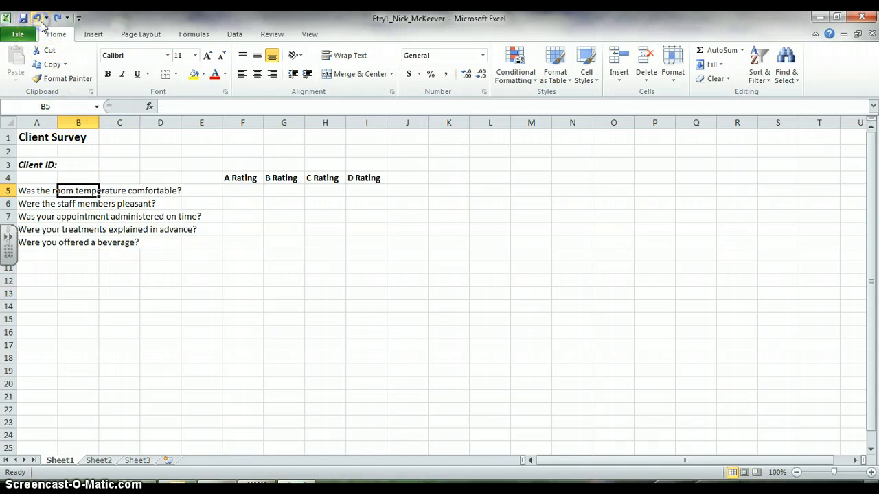
left_click(121, 232)
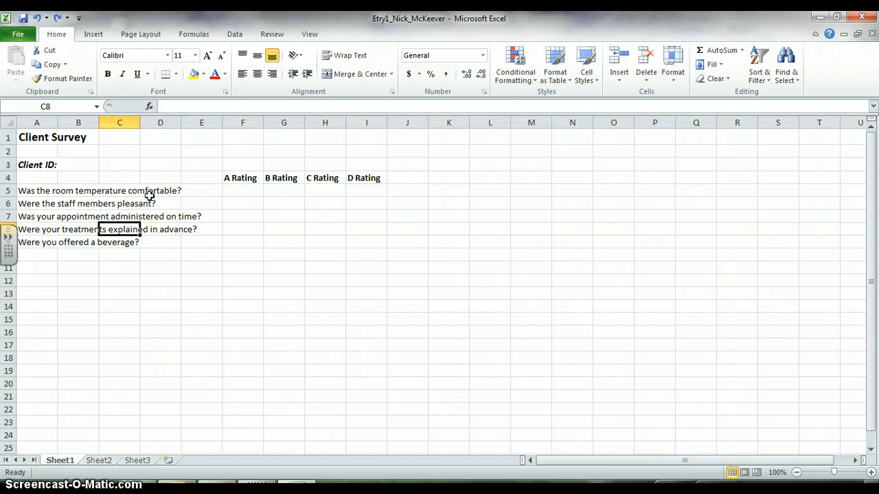
left_click(54, 190)
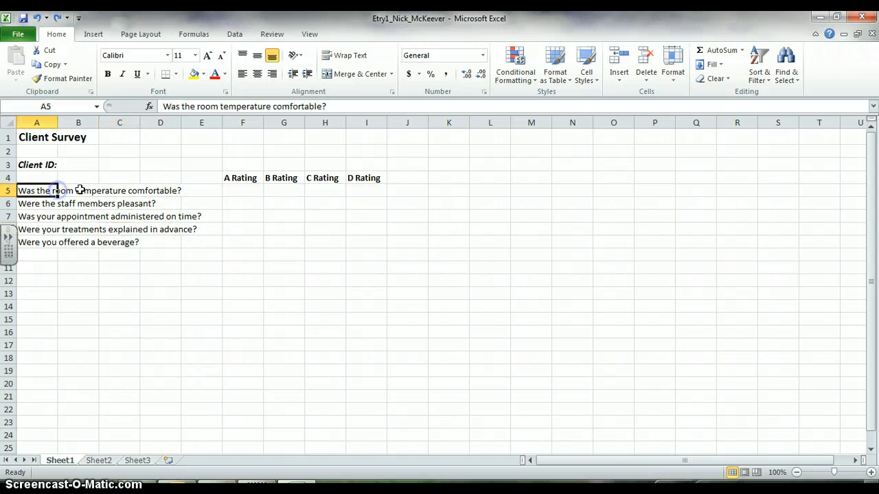
left_click(81, 191)
left_click(103, 192)
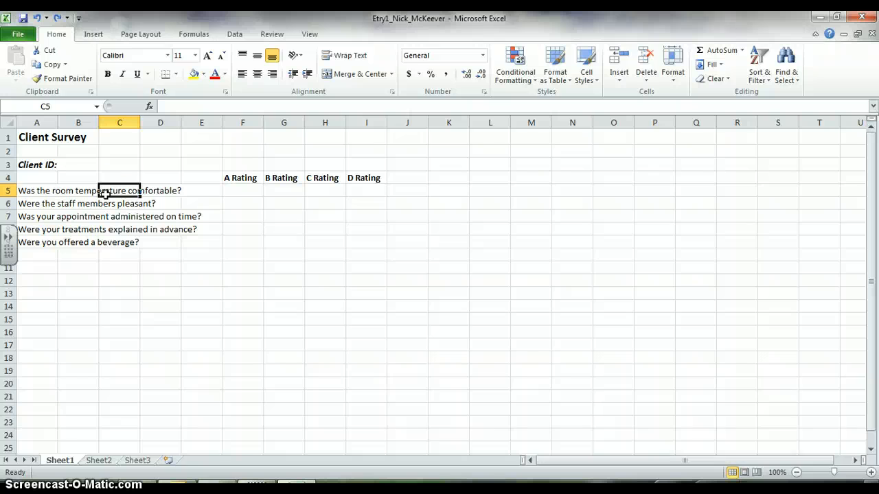
left_click(91, 192)
left_click(103, 191)
left_click(83, 191)
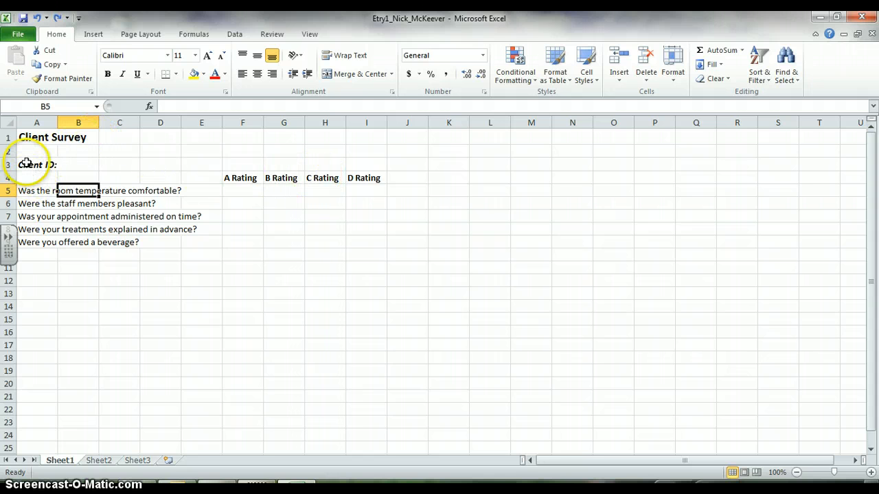
Save the workbook, and add a page header with the text "Etry1" in its centre section
left_click(23, 19)
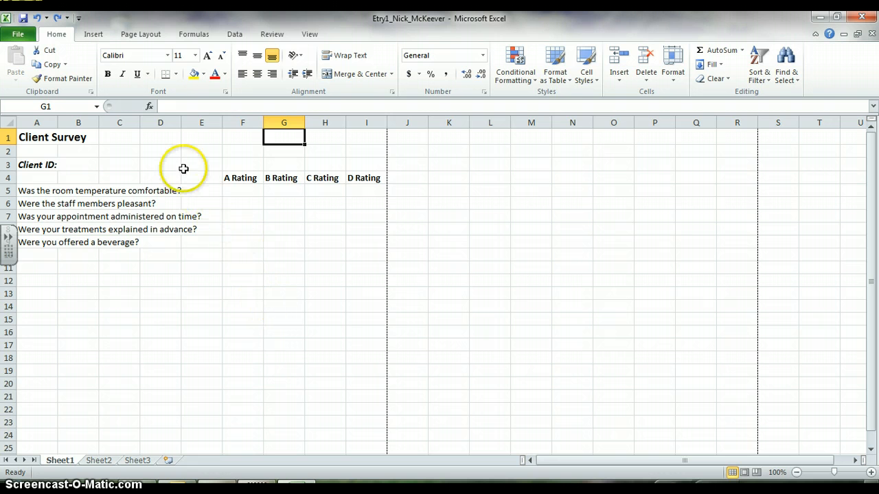
left_click(92, 33)
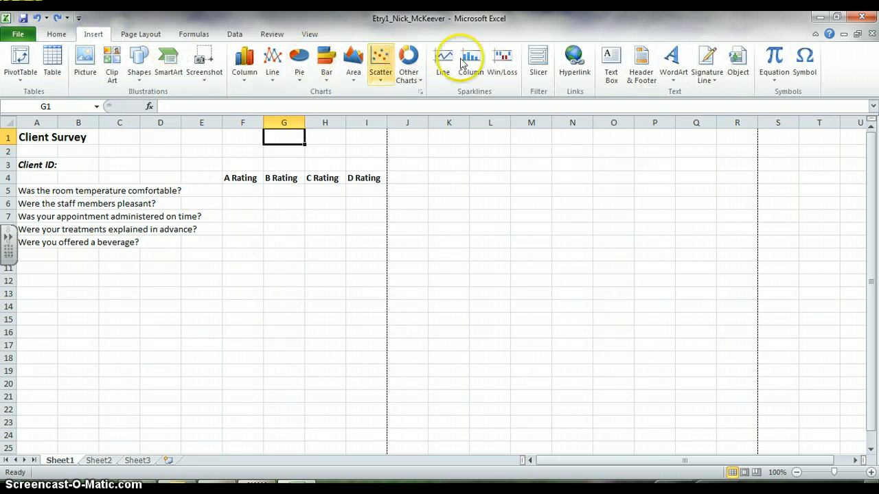
left_click(640, 65)
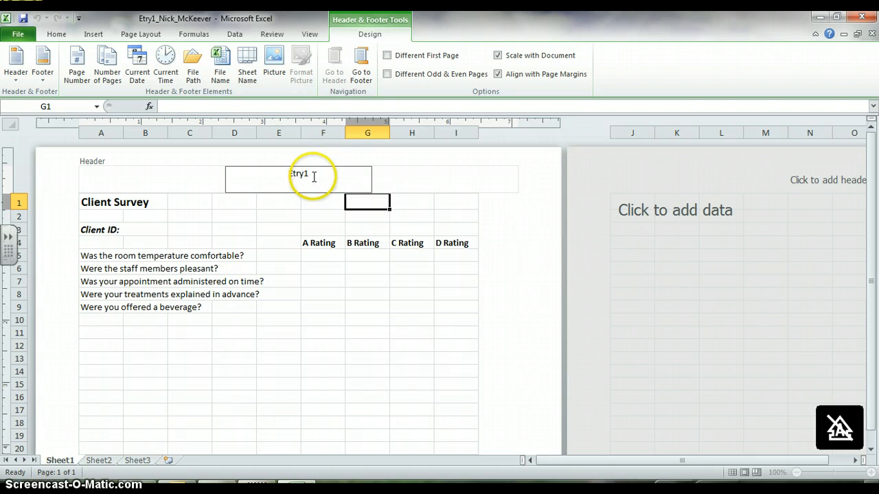
Insert the page number element in the right section of the page header
left_click(425, 182)
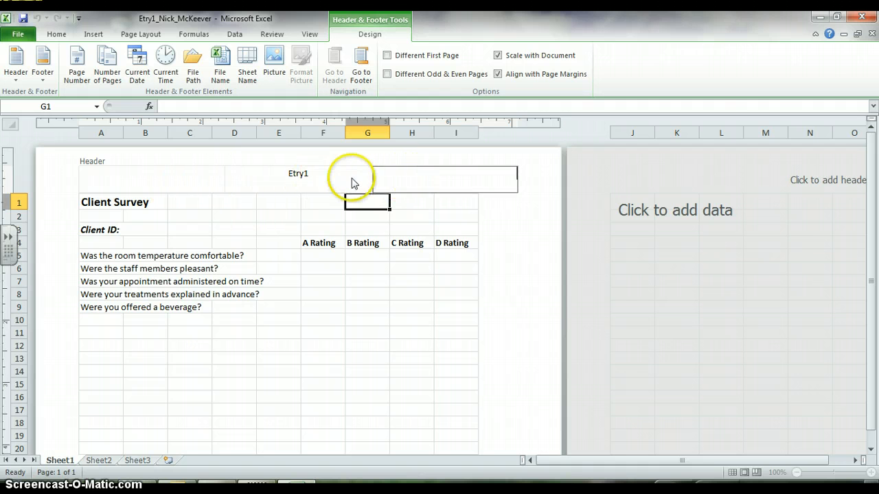
left_click(411, 181)
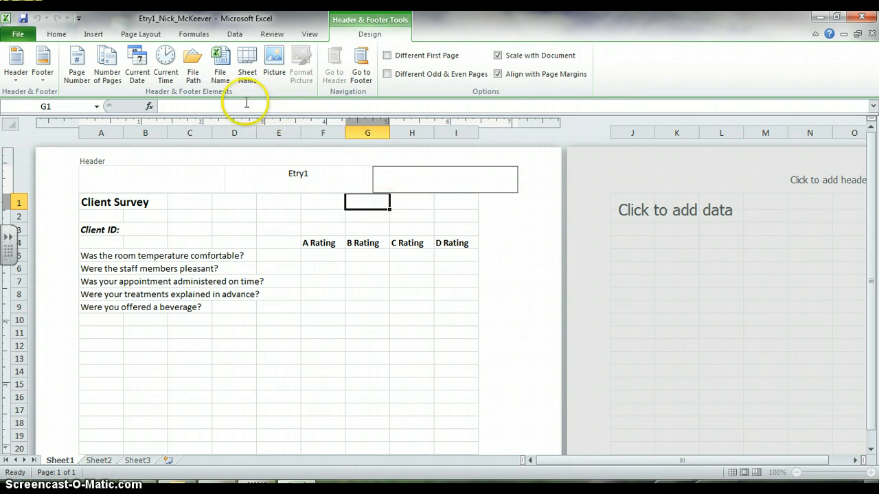
left_click(78, 63)
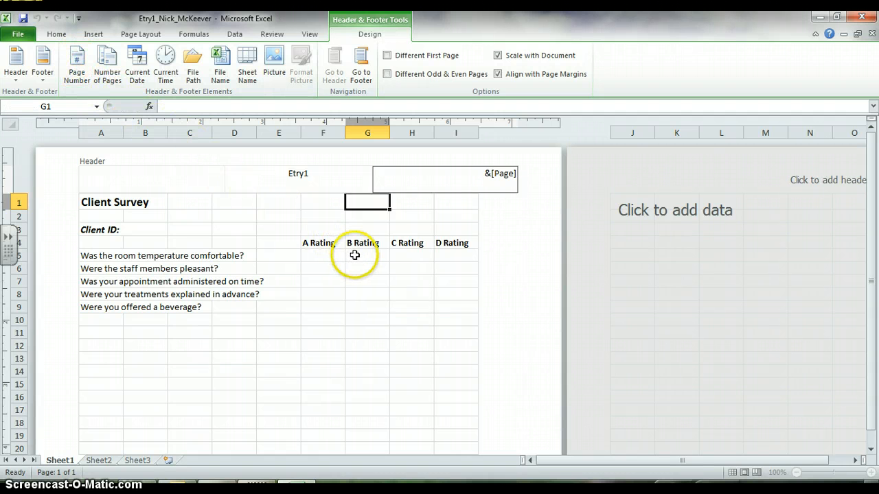
Insert the current date element in the right section of the page footer, and open the footer's centre section for editing
left_click(362, 77)
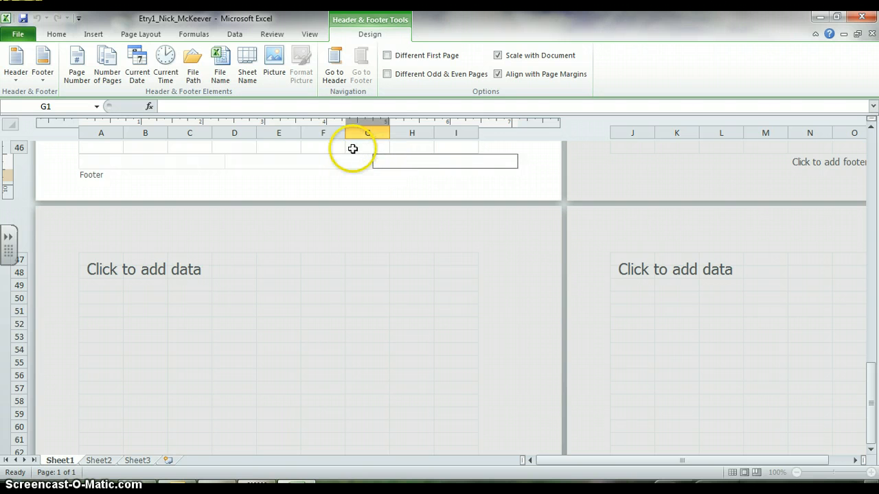
left_click(141, 75)
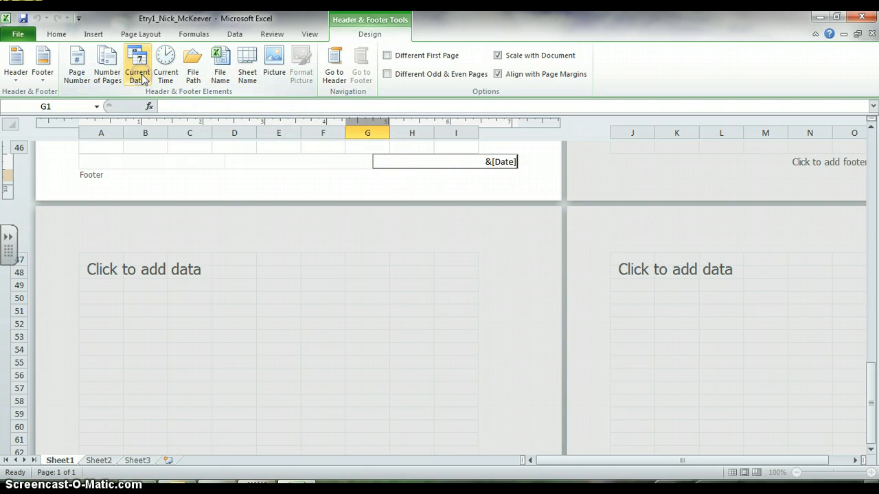
left_click(275, 163)
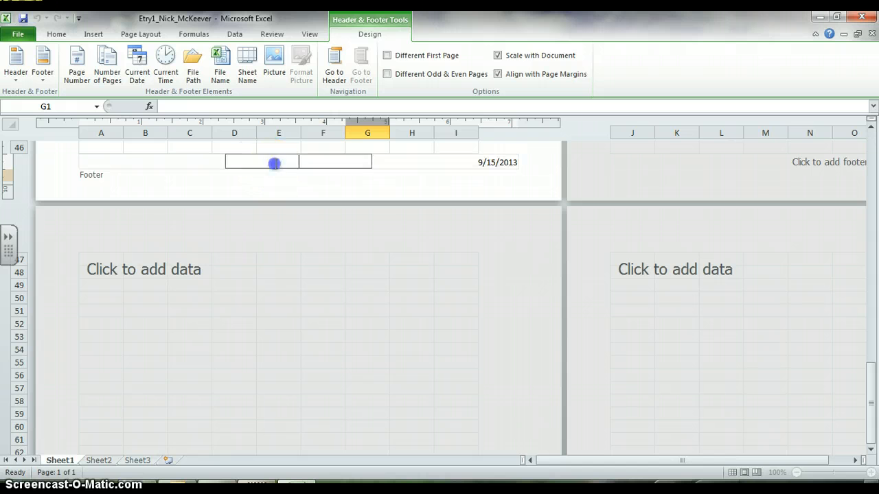
Insert the file name element in the footer's centre section, and return to the header to check its page number element
left_click(221, 59)
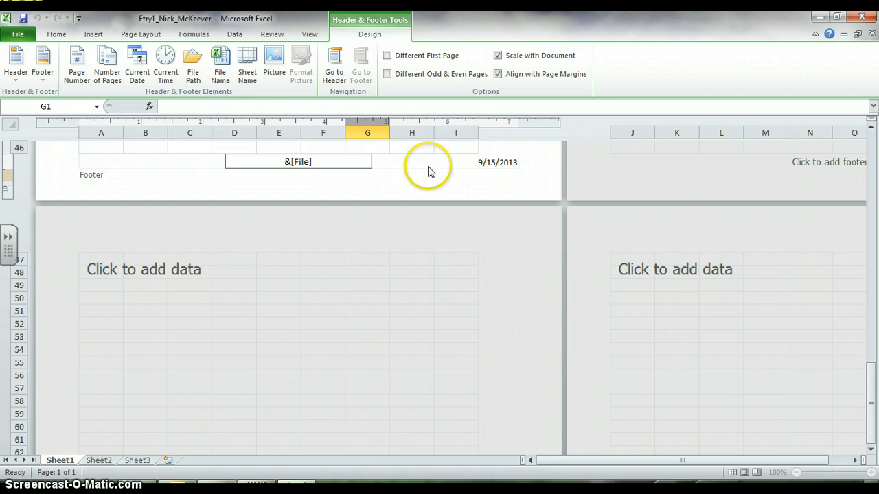
left_click(285, 162)
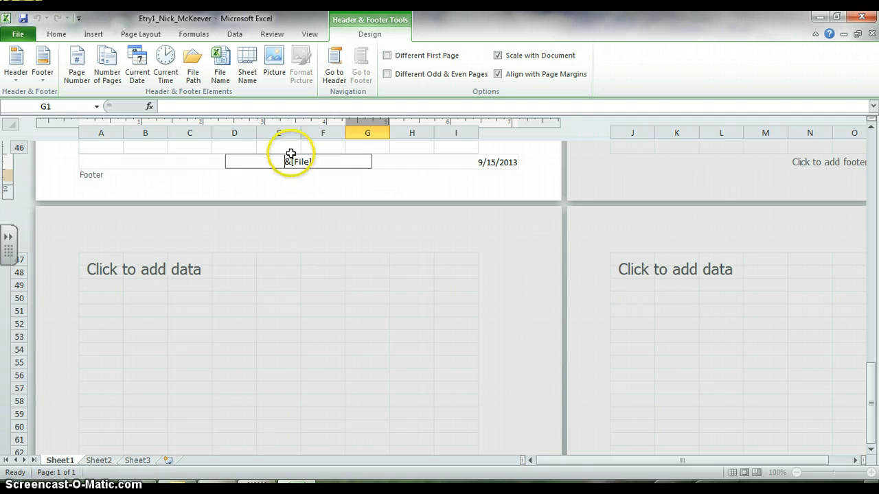
left_click(328, 77)
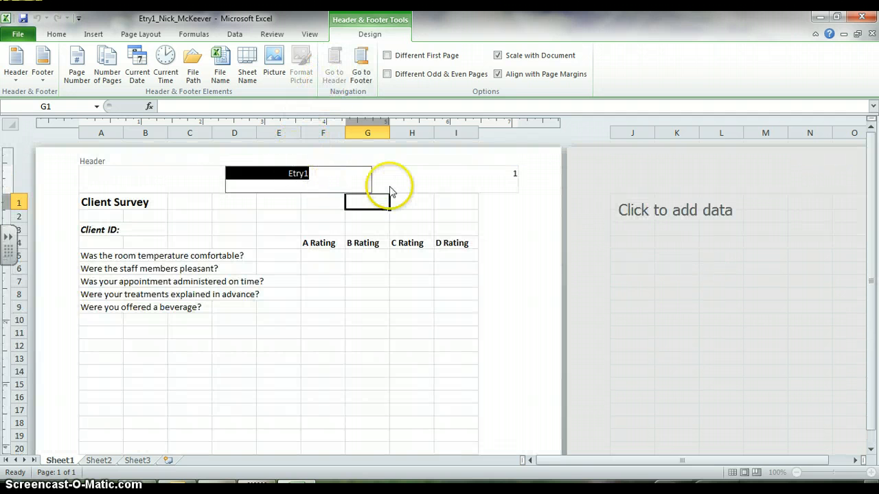
left_click(511, 174)
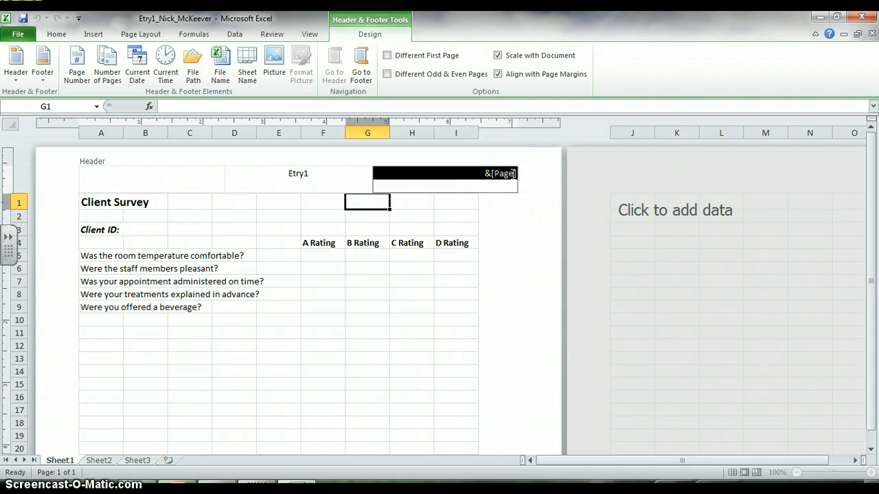
left_click(489, 176)
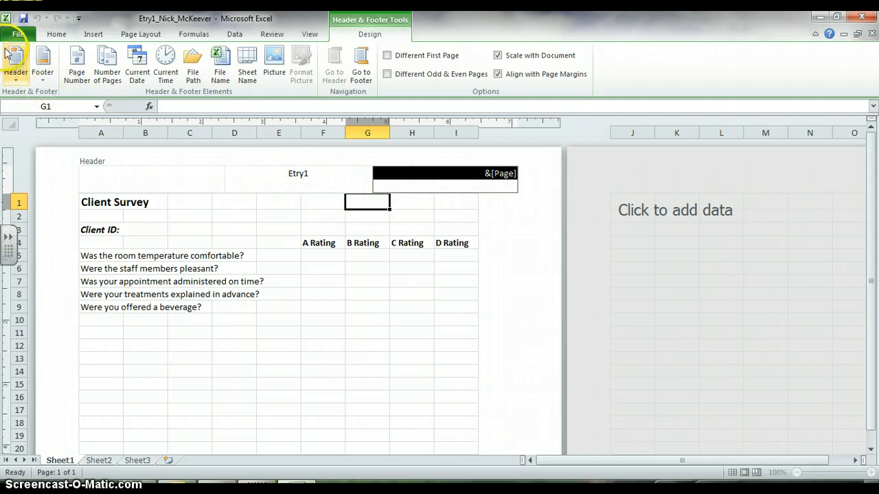
Save the workbook, and examine the page header and footer in the print preview
left_click(20, 19)
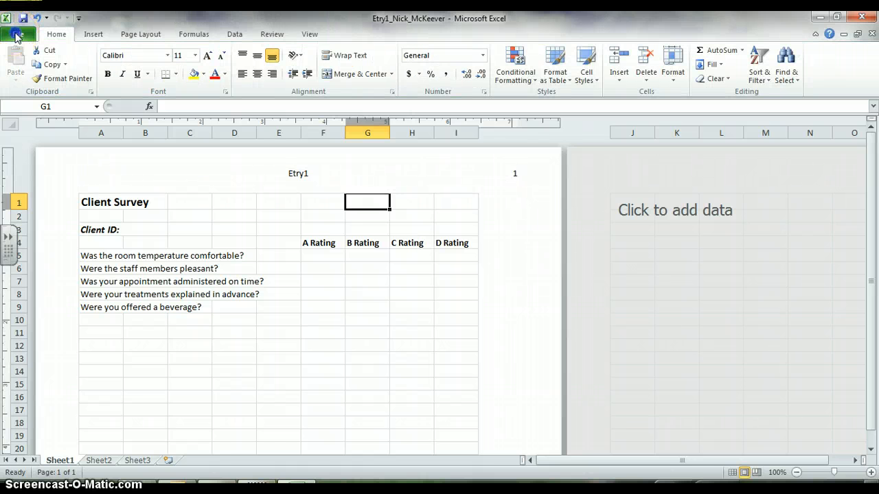
left_click(17, 35)
left_click(33, 204)
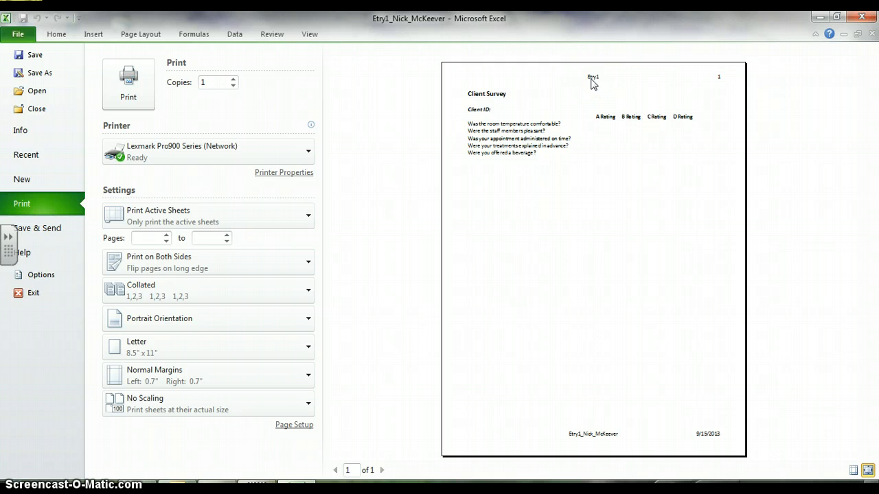
left_click(595, 83)
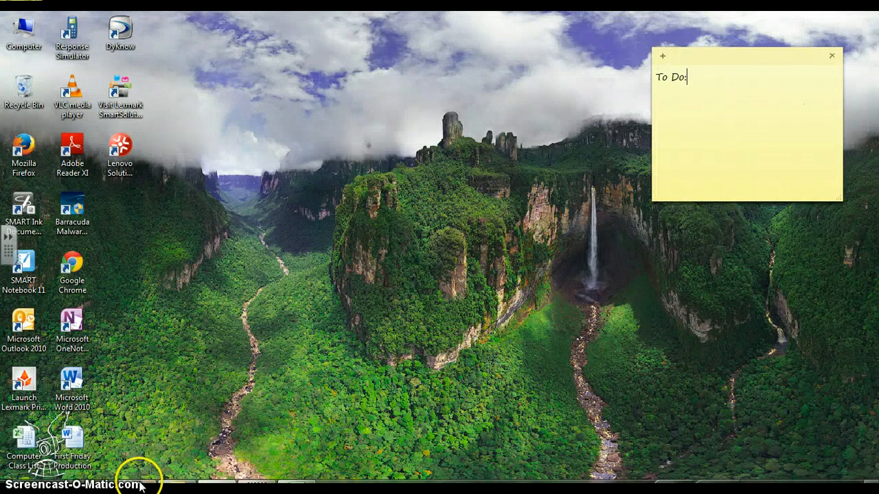
Switch to Firefox to look through the Moodle course page around the Microsoft Office section, and minimise the browser
left_click(141, 487)
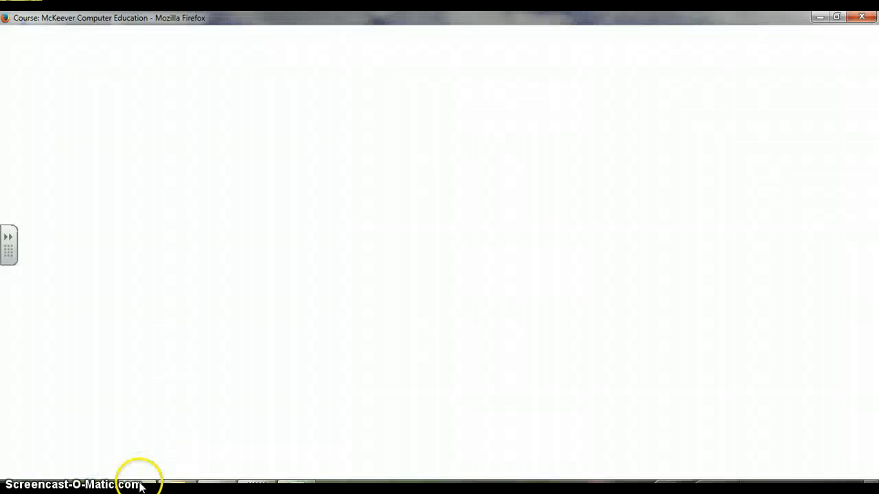
left_click_drag(876, 105, 875, 259)
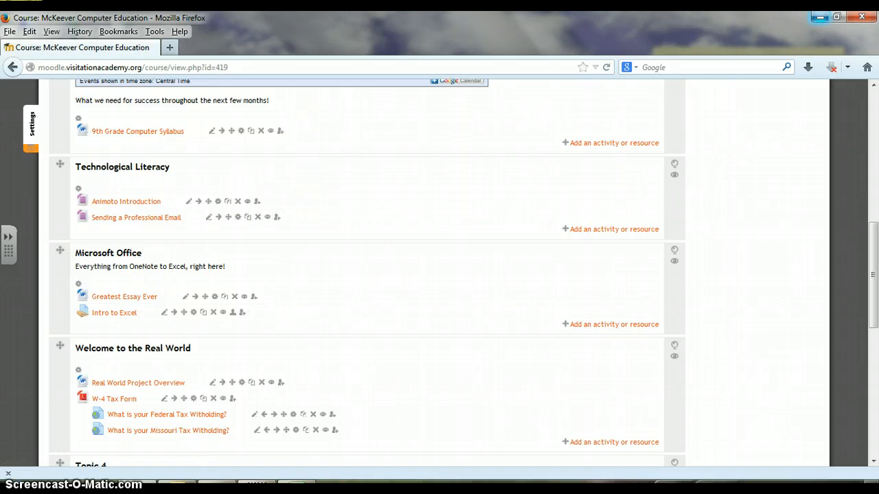
left_click(820, 18)
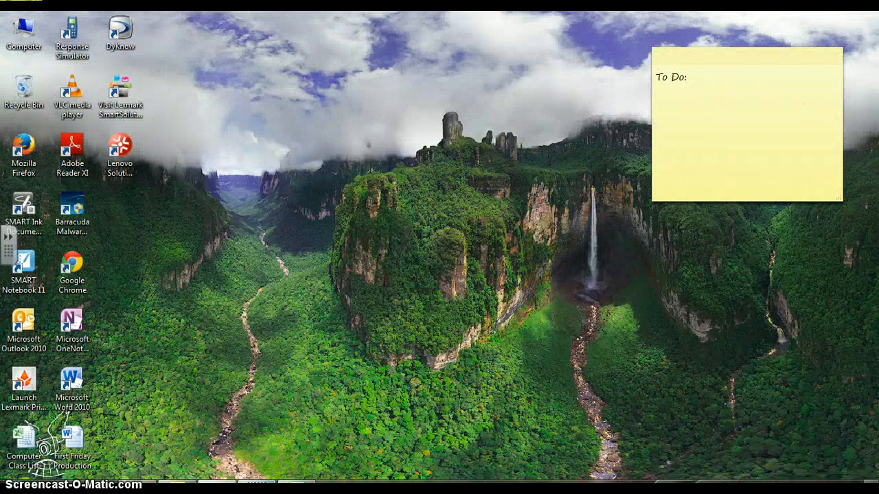